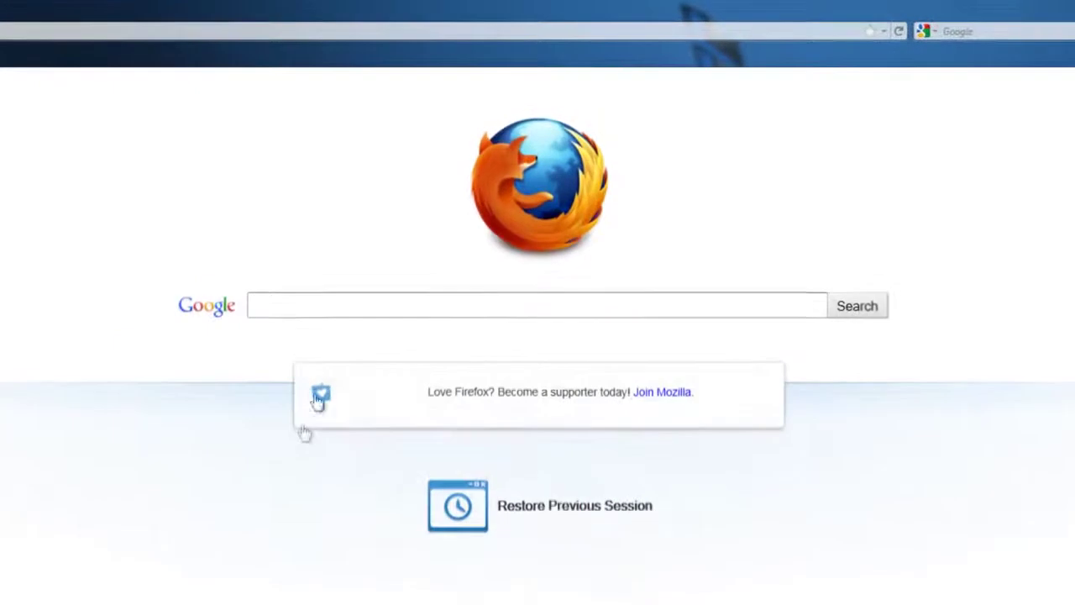
- Search Google for "world at war custom zombie maps" and open the "Call of Duty: World at War Custom & Zombie Maps 250+" forum result
type("w")
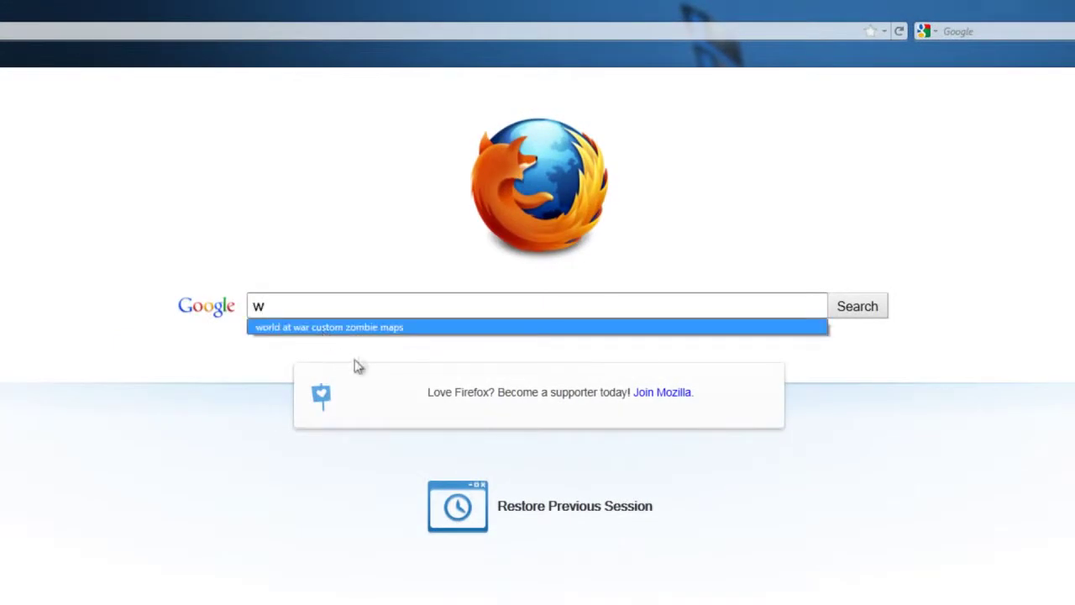
left_click(380, 330)
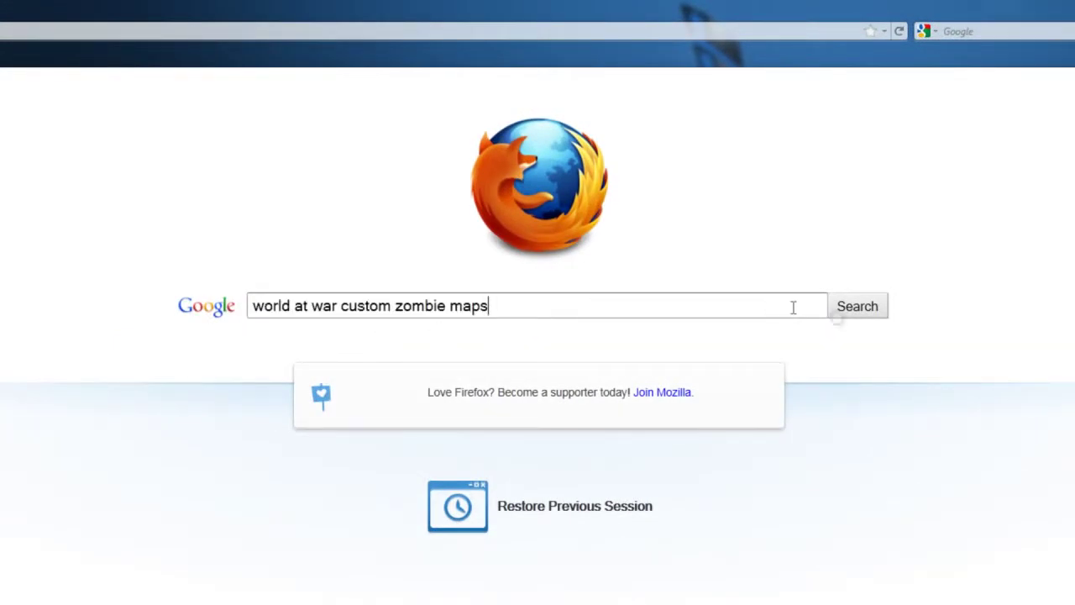
left_click(858, 313)
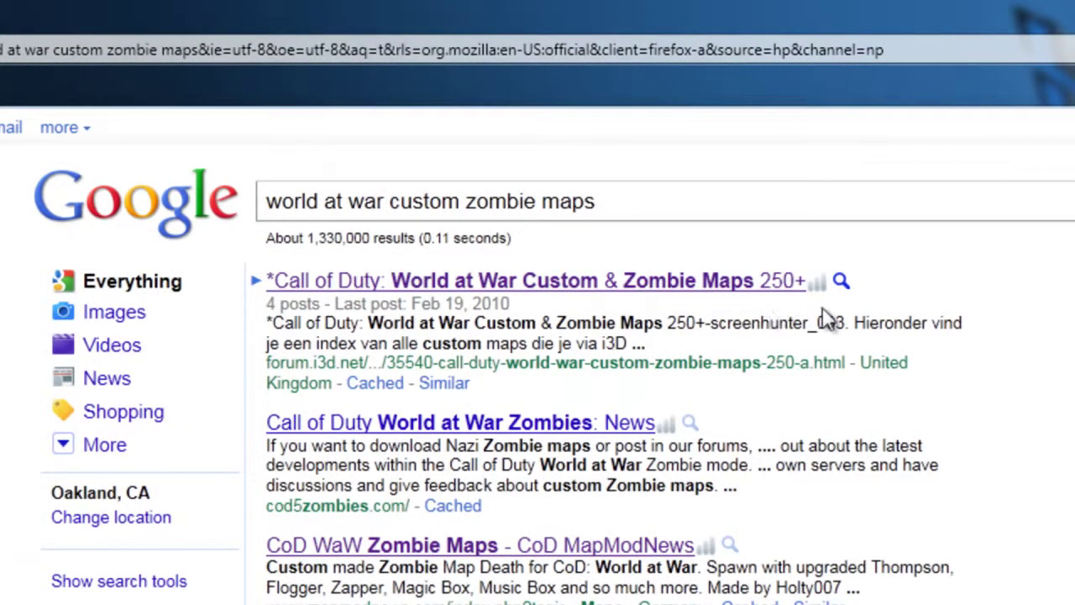
left_click(601, 283)
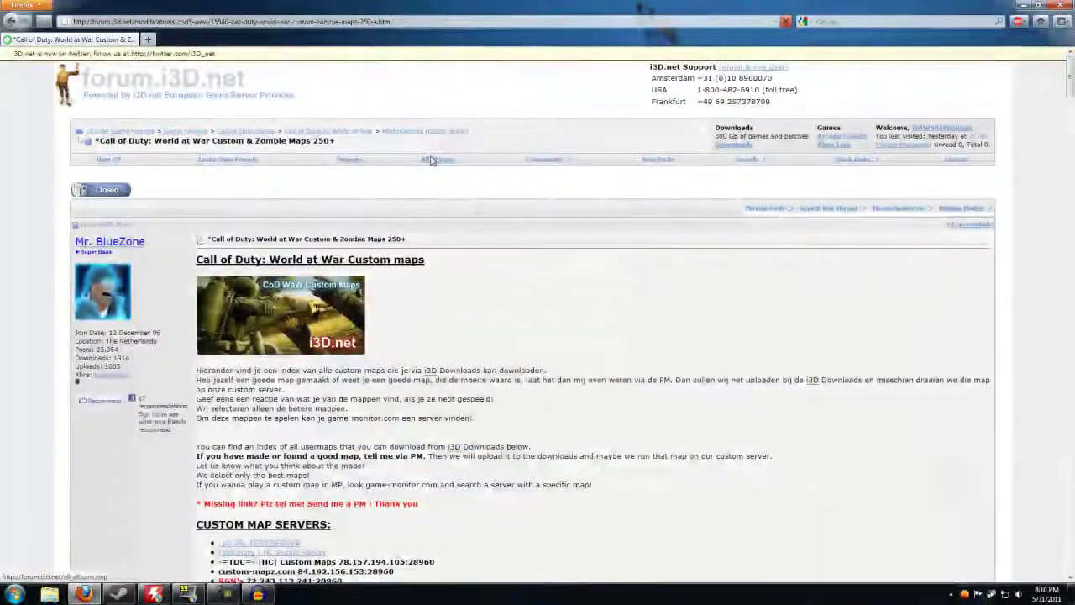
- Browse the forum thread's zombie maps index and open the Zombie District 19 page
scroll(504, 285, "down", 5)
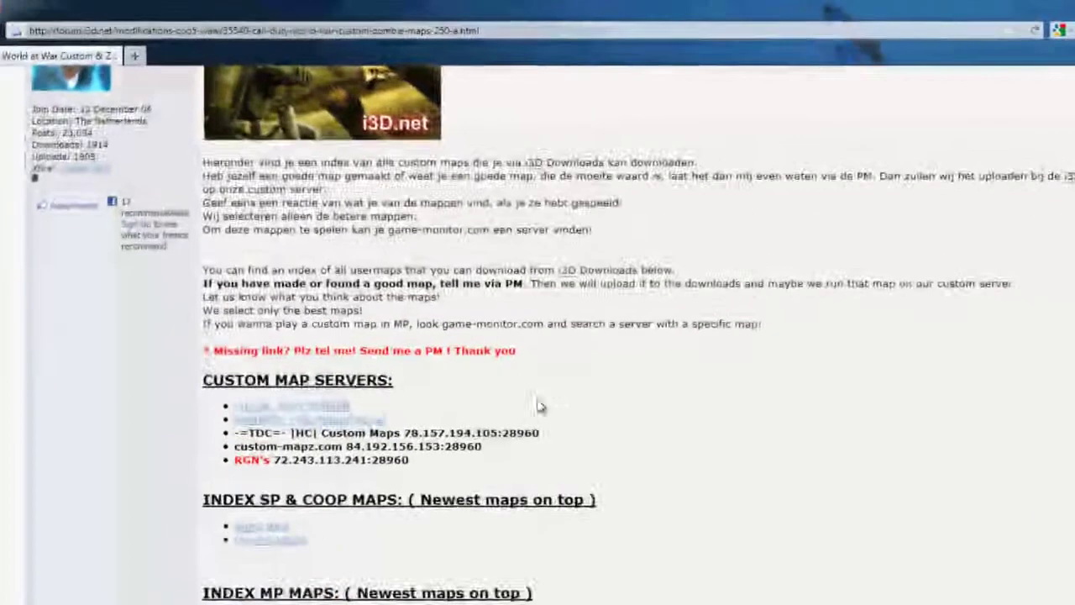
scroll(538, 407, "down", 1)
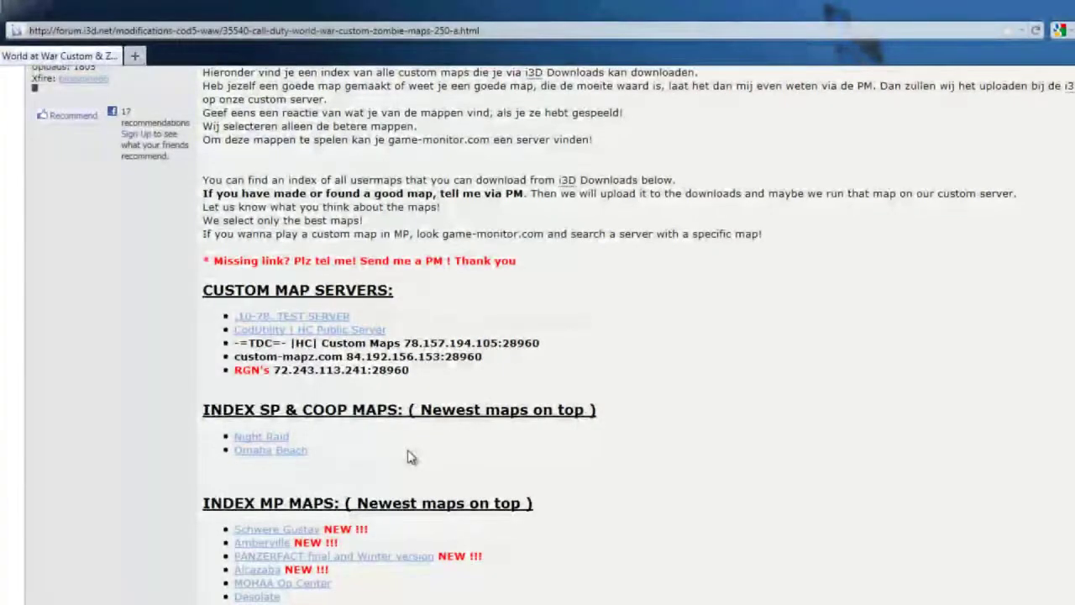
scroll(410, 488, "down", 3)
scroll(521, 509, "down", 15)
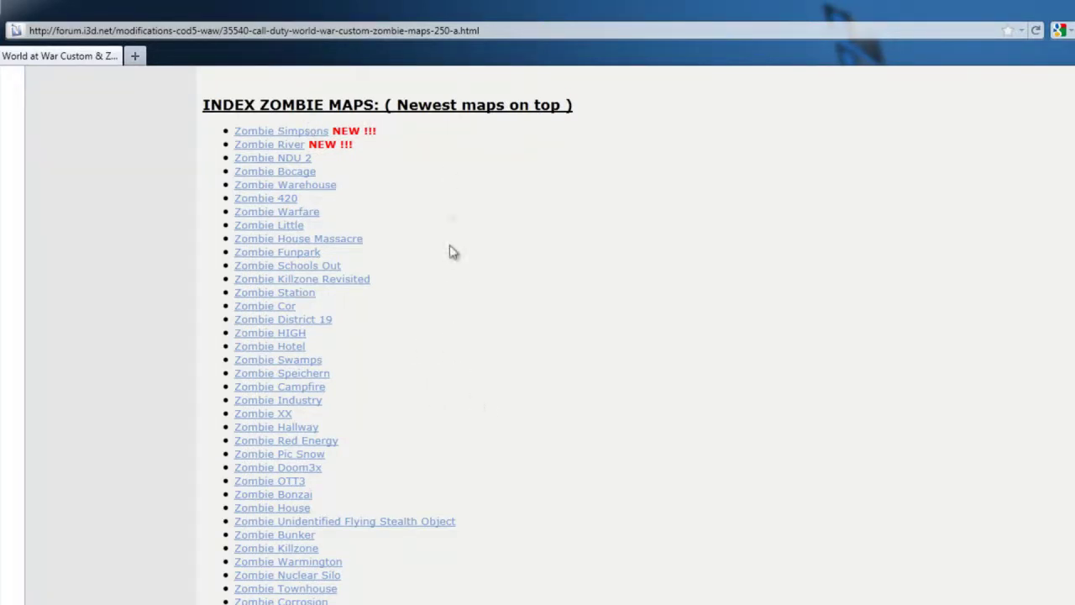
scroll(475, 375, "down", 12)
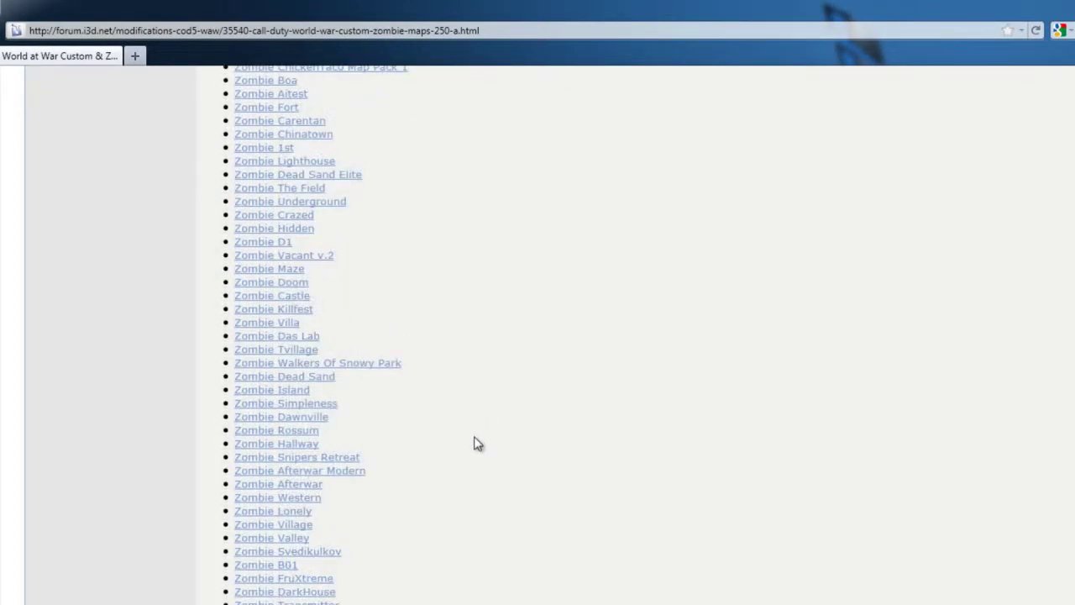
scroll(476, 444, "down", 4)
scroll(473, 462, "down", 2)
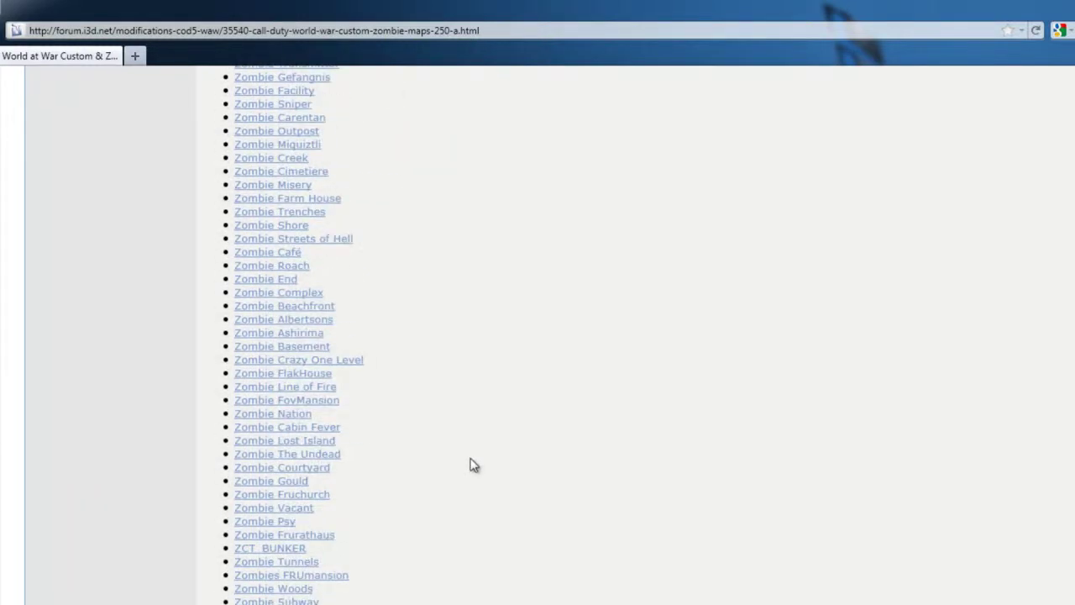
scroll(473, 465, "up", 18)
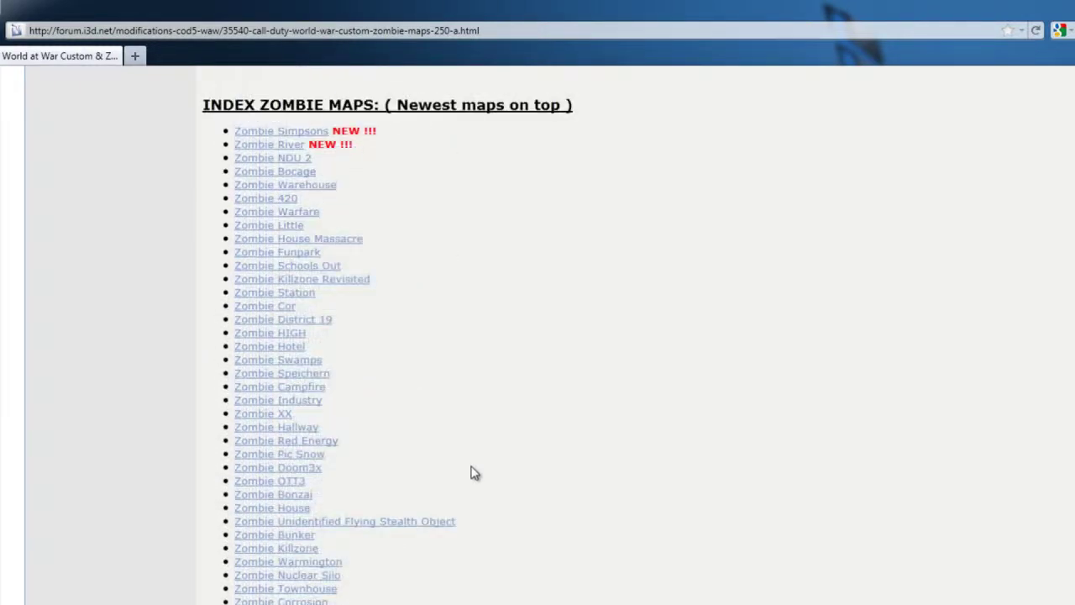
left_click(322, 324)
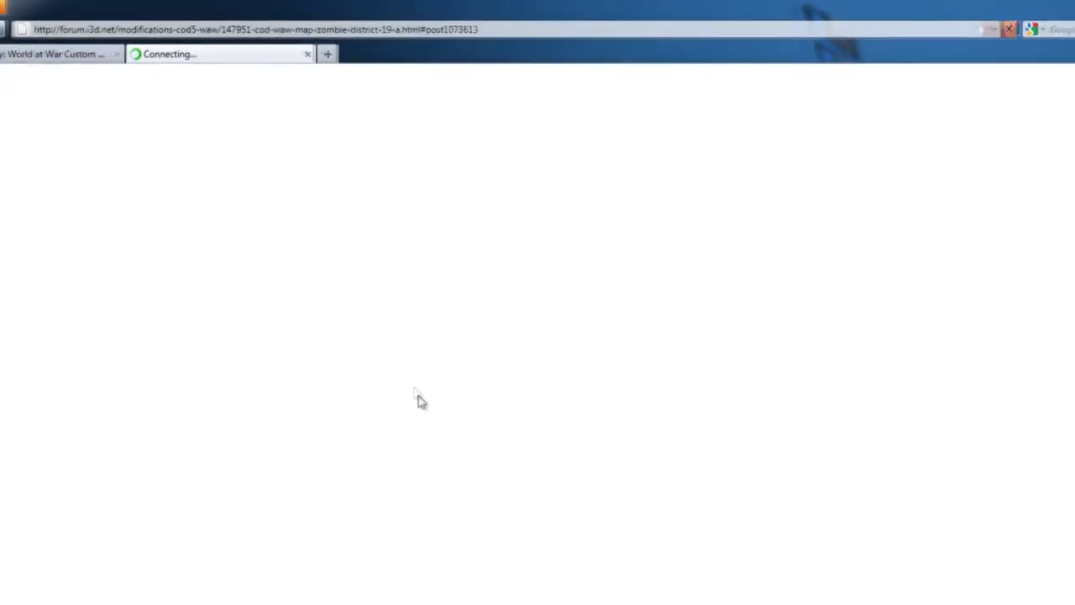
- Review the Zombie District 19 description, open its download page and request the map's zip file
key("F11")
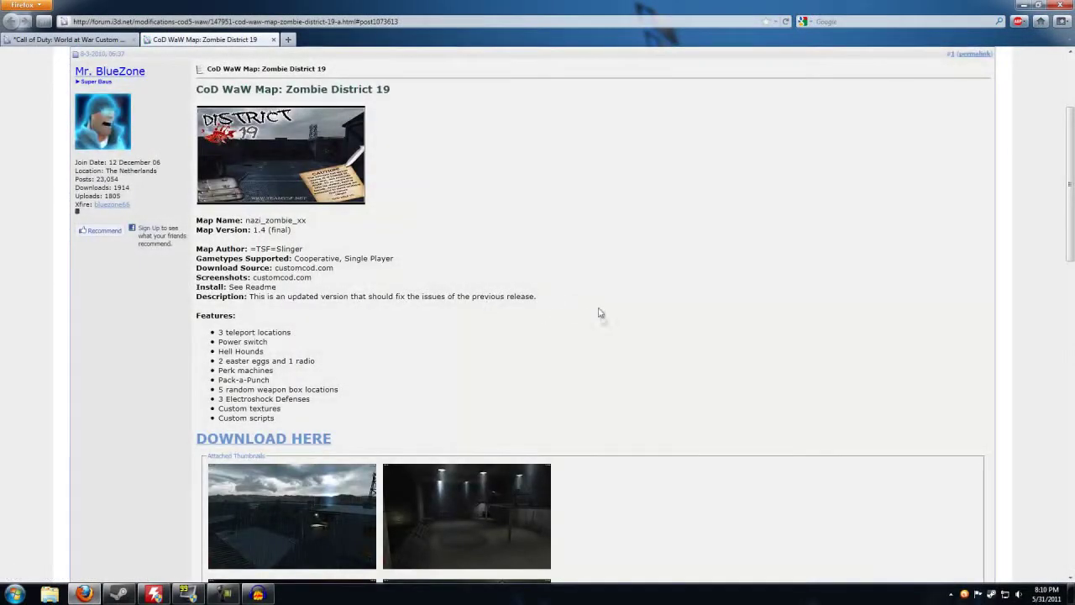
scroll(678, 334, "down", 2)
scroll(678, 336, "up", 3)
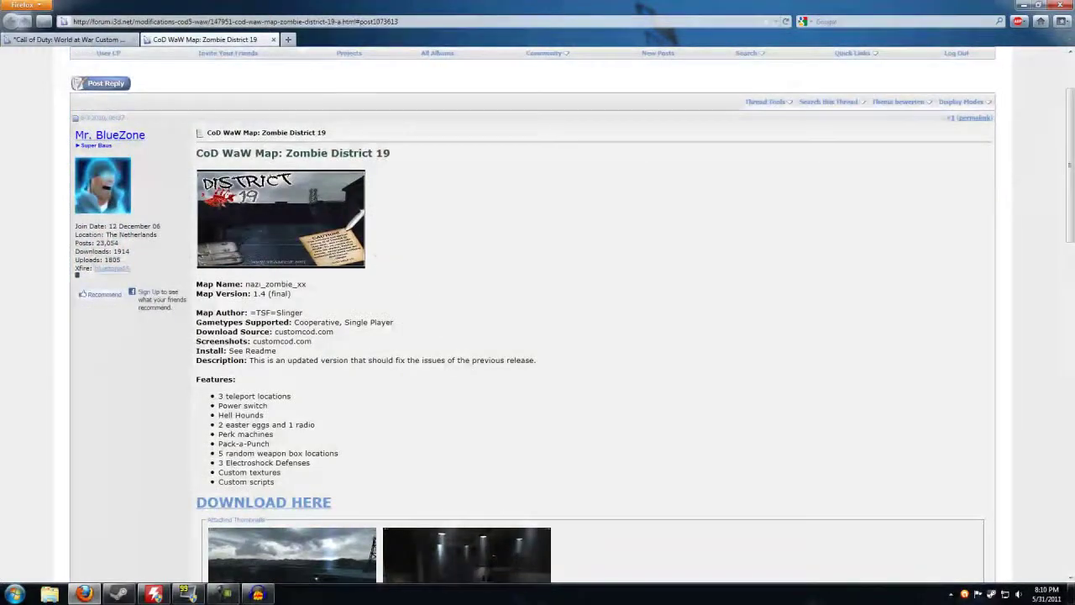
left_click(295, 503)
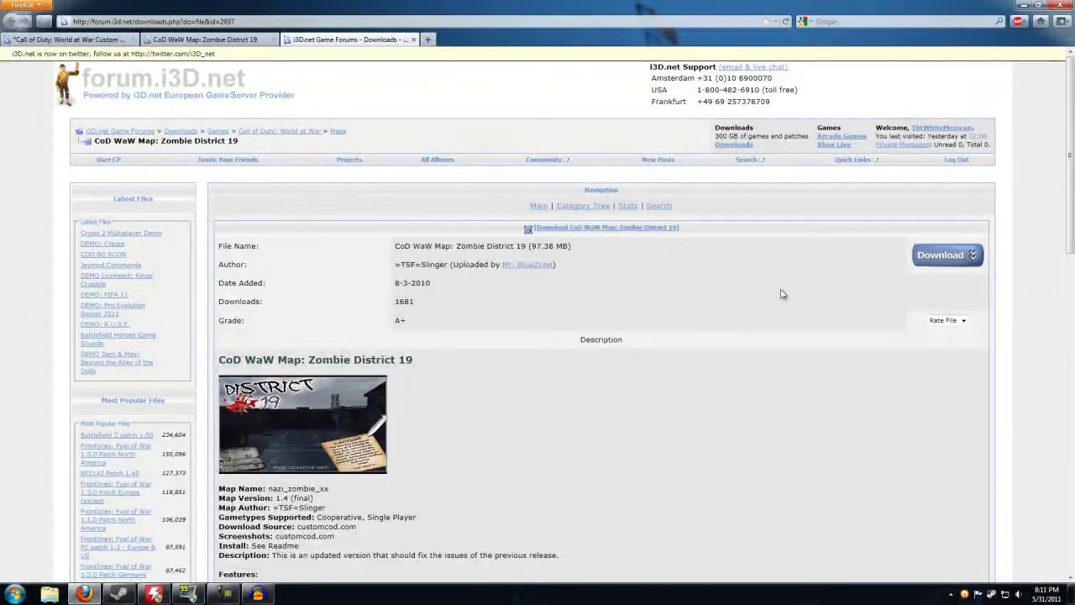
left_click(922, 254)
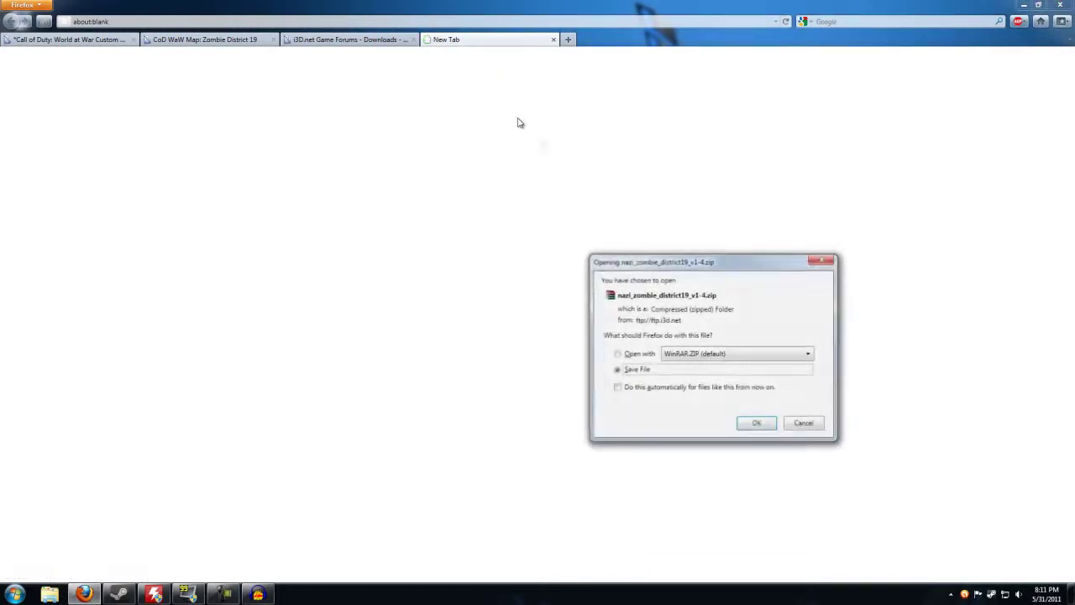
- Dismiss the zip file's download prompt and close the browser with all its tabs
left_click(832, 265)
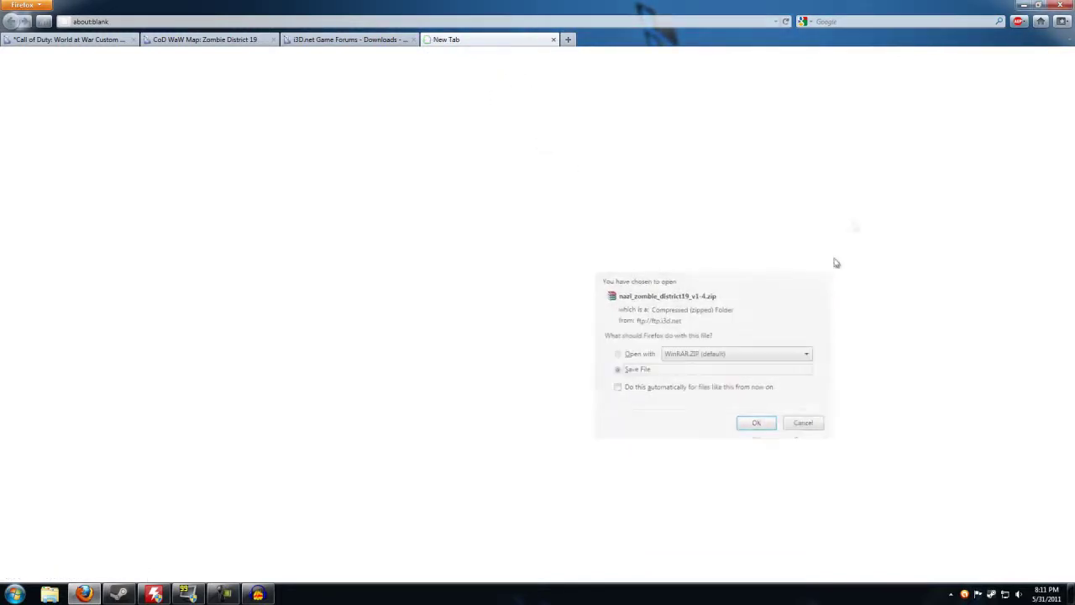
left_click(1059, 5)
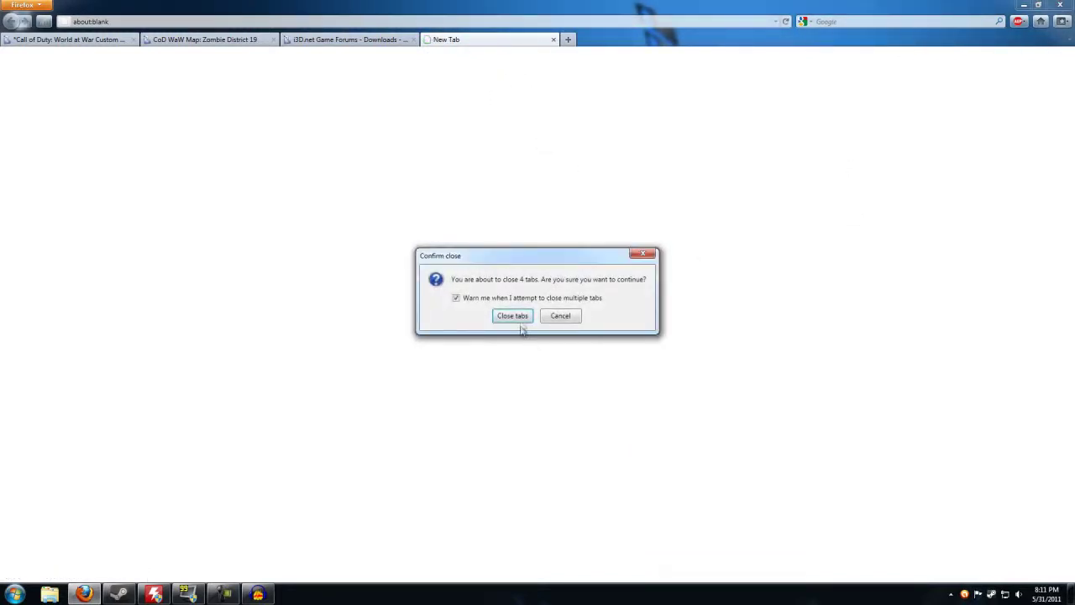
left_click(520, 323)
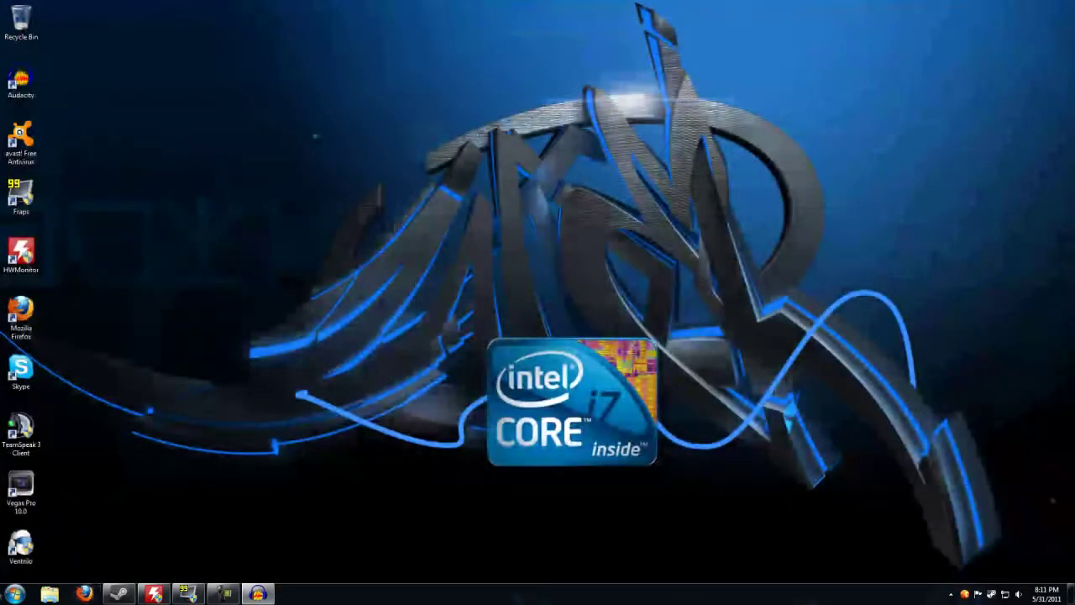
- Switch to Windows Explorer, open the user's Downloads folder and locate the extracted nazi_zombie_district19_v1-4 folder
key("super")
left_click(213, 348)
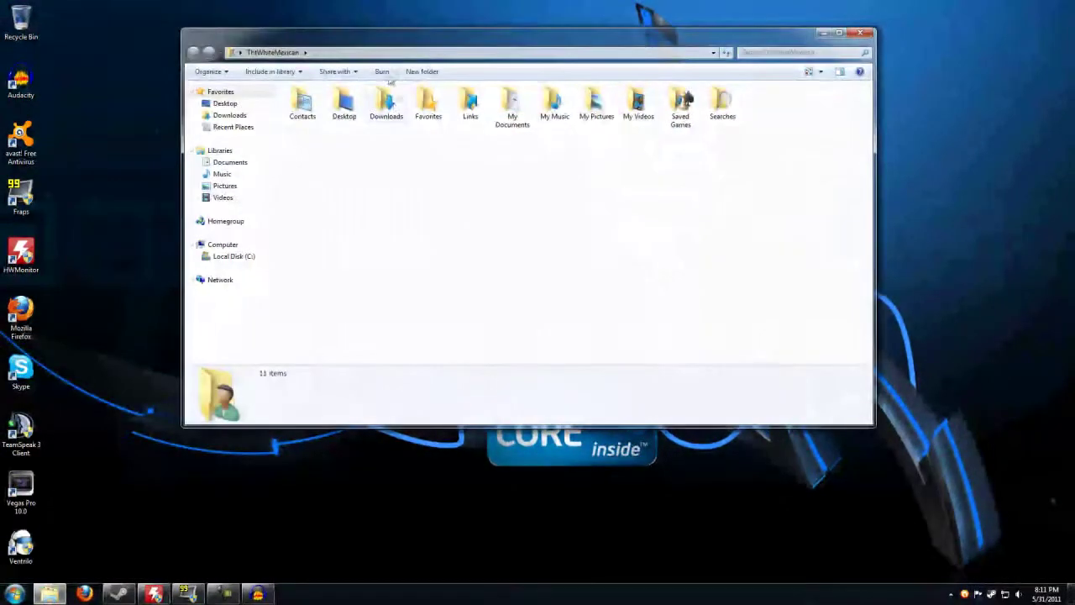
double_click(389, 101)
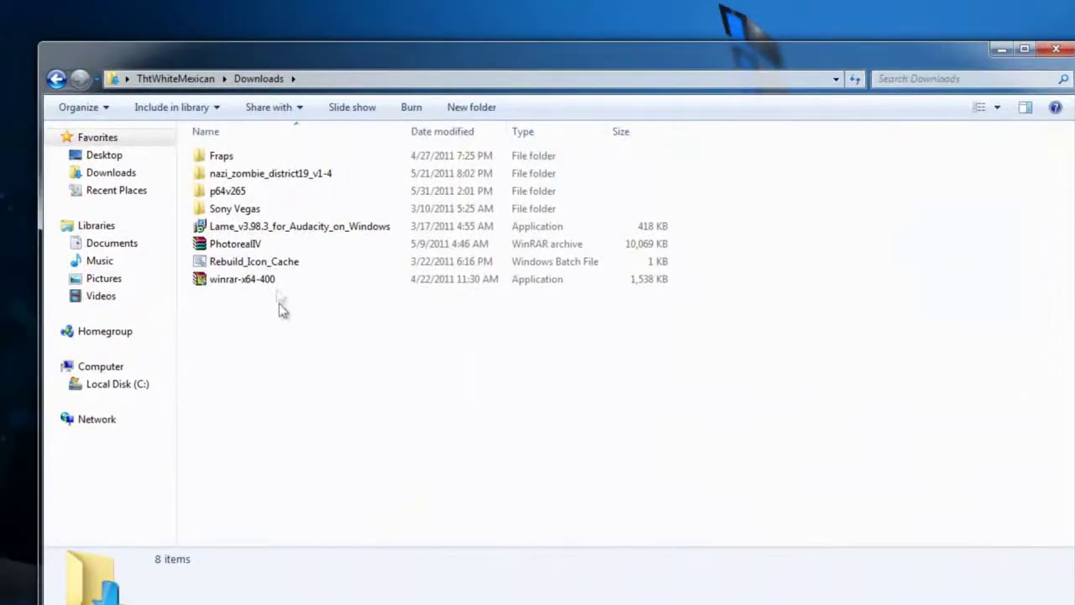
left_click(282, 177)
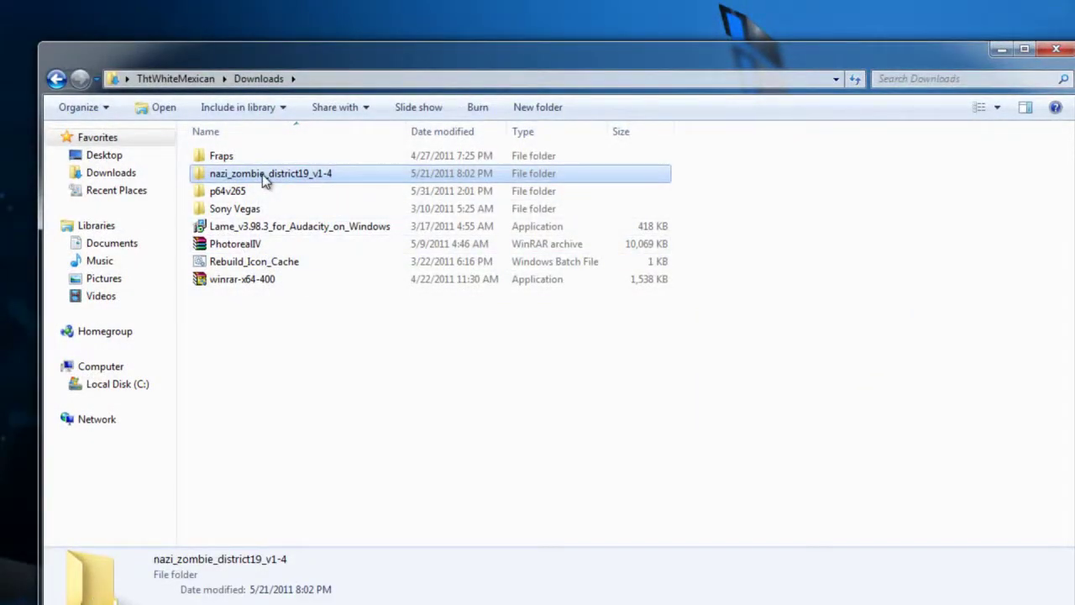
left_click_drag(278, 173, 362, 378)
left_click(365, 391)
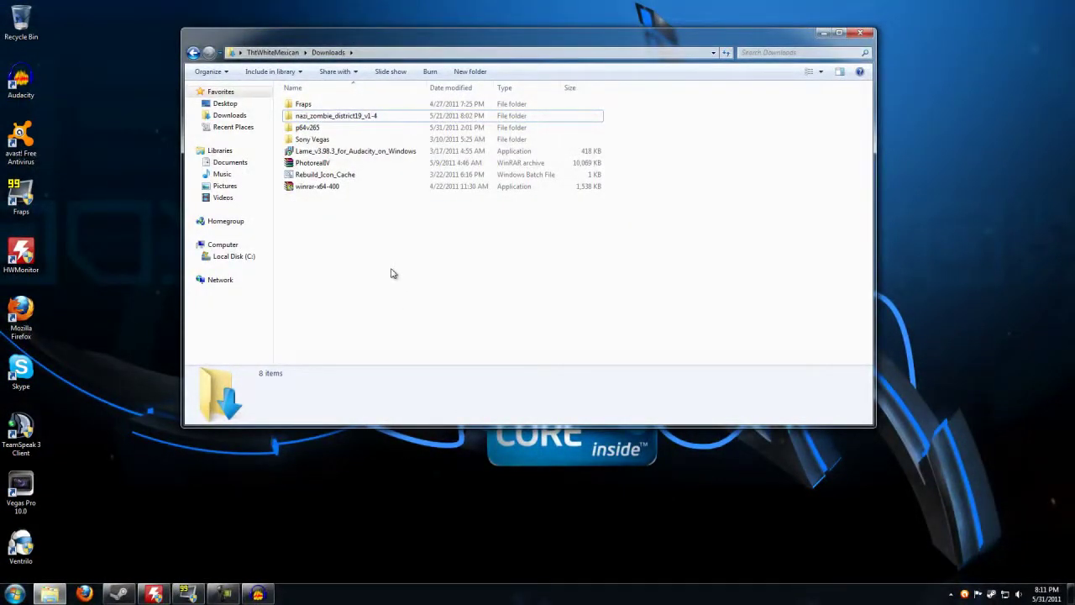
- Open Program Files (x86) on Local Disk (C:) in a second file window, offset so Downloads stays accessible
left_click(15, 594)
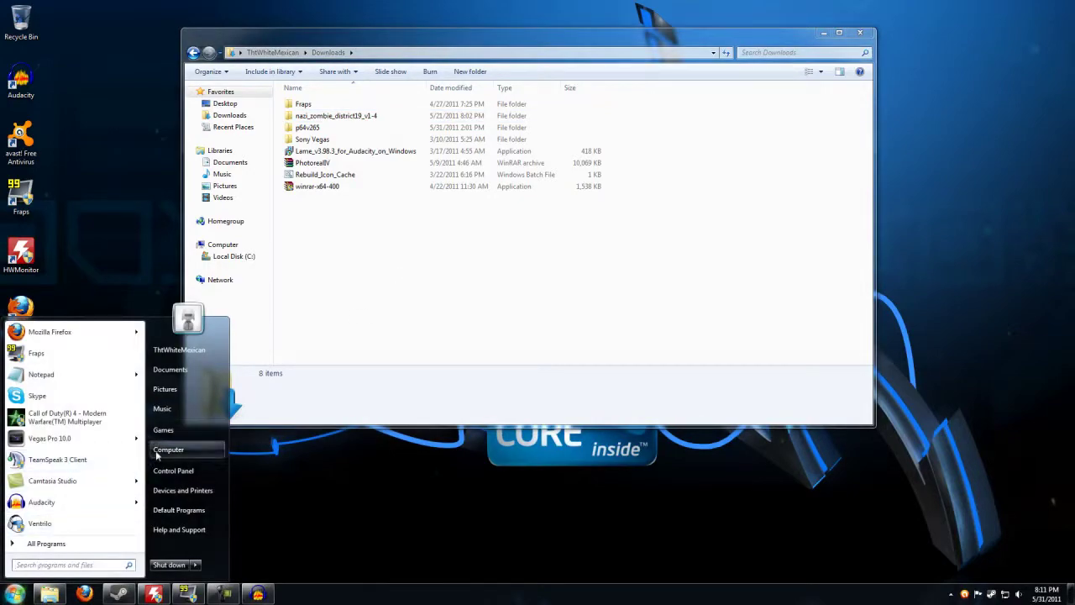
left_click(180, 443)
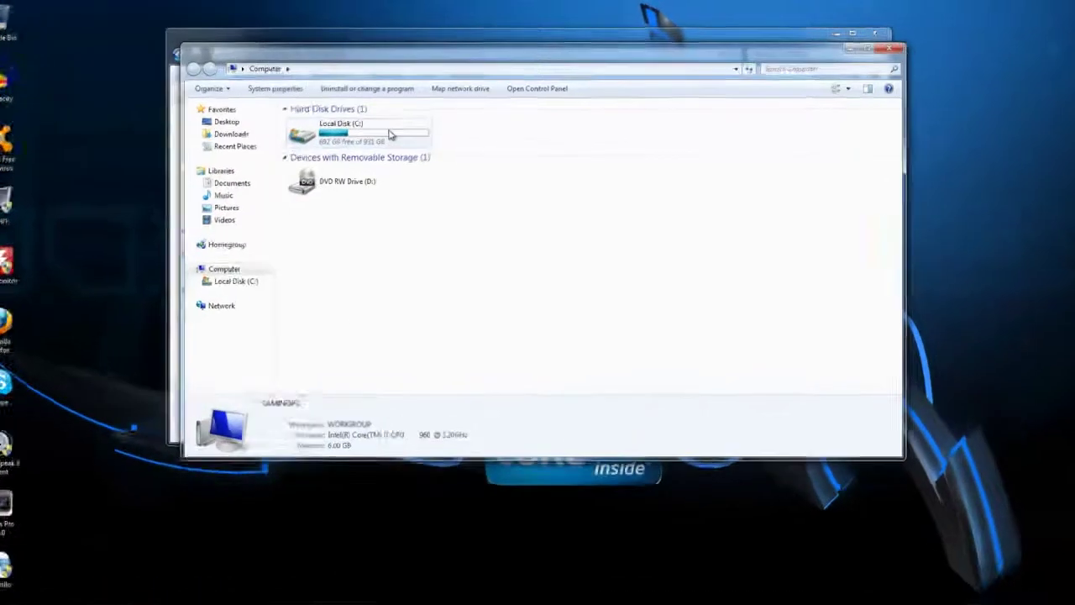
double_click(395, 130)
left_click_drag(456, 67, 719, 257)
double_click(555, 417)
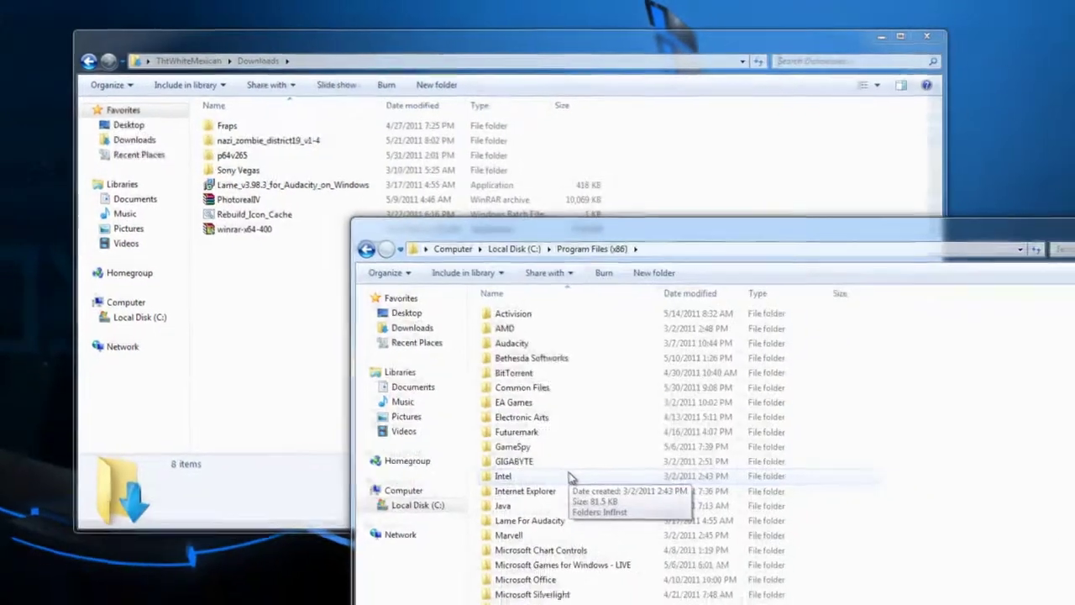
- Open the call of duty world at war folder inside Steam\steamapps\common
scroll(515, 431, "down", 9)
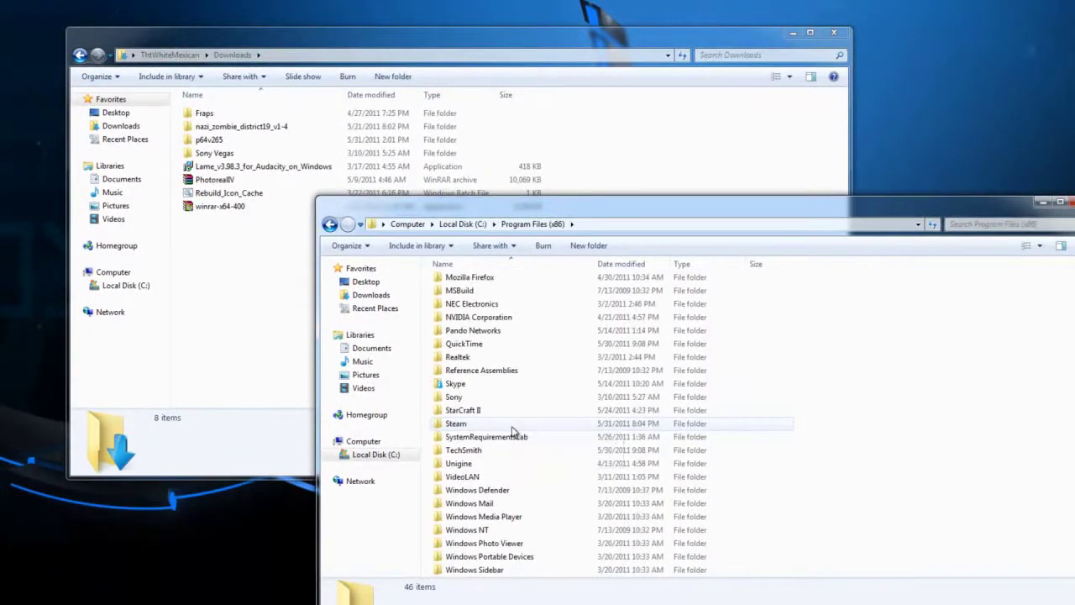
double_click(497, 423)
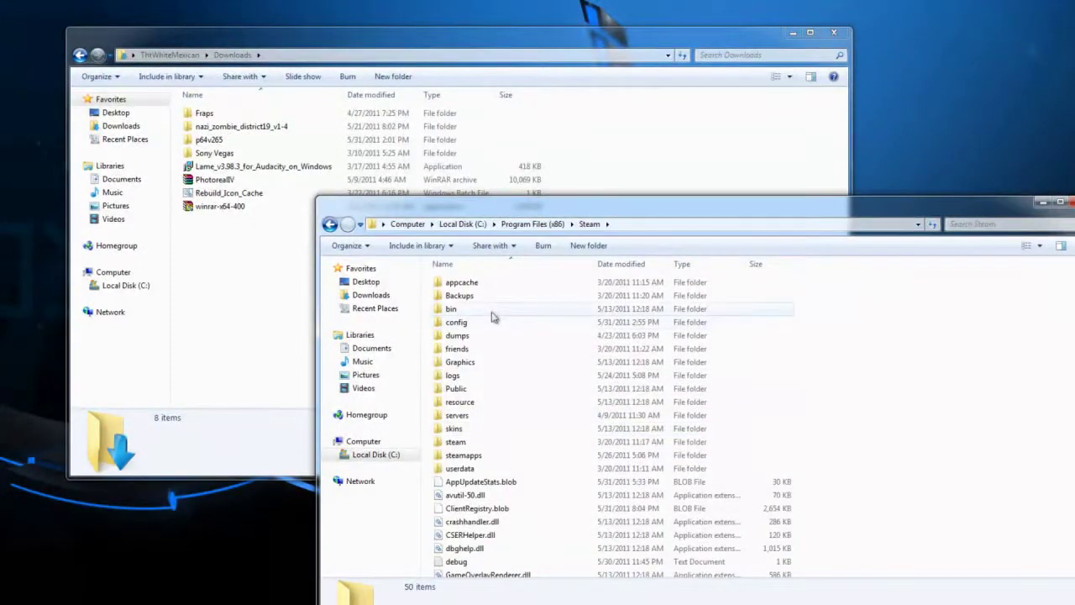
double_click(462, 454)
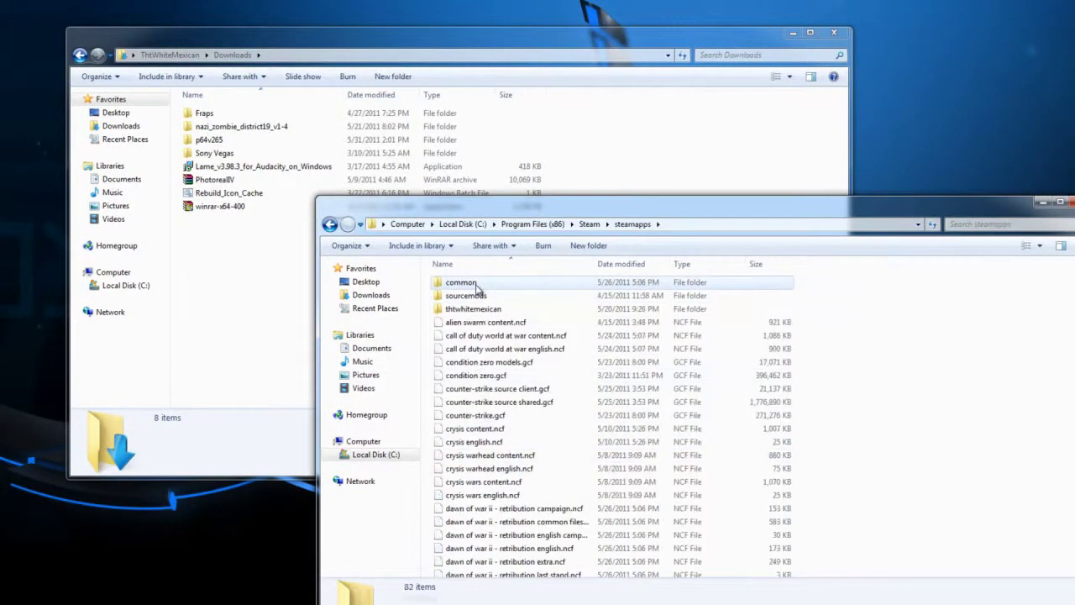
double_click(457, 283)
double_click(476, 296)
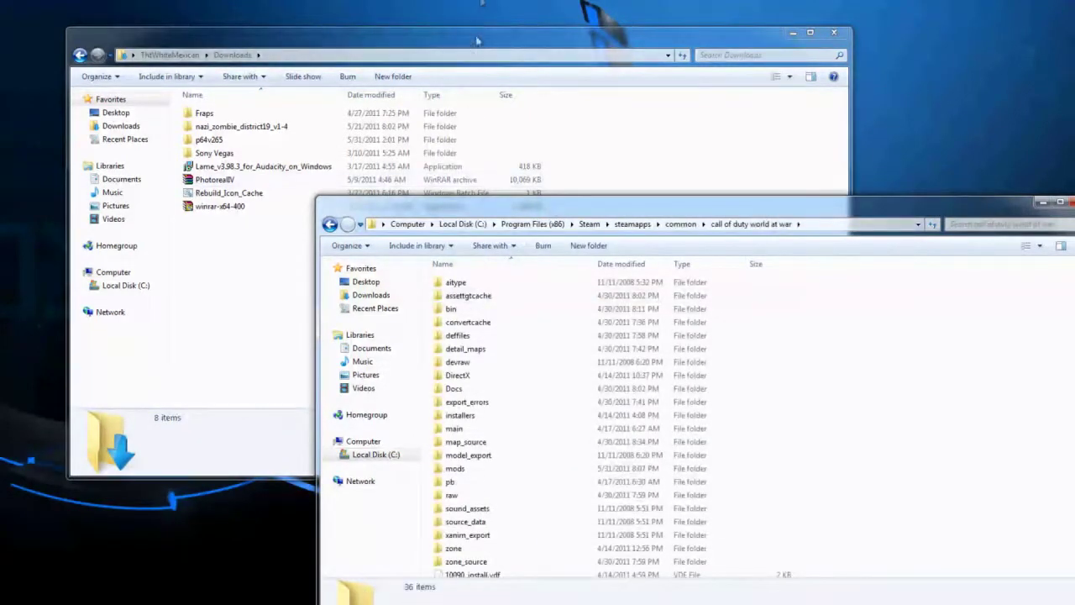
- Shift the Downloads window away from the game folder's window and open the game's mods folder
left_click_drag(526, 46, 429, 19)
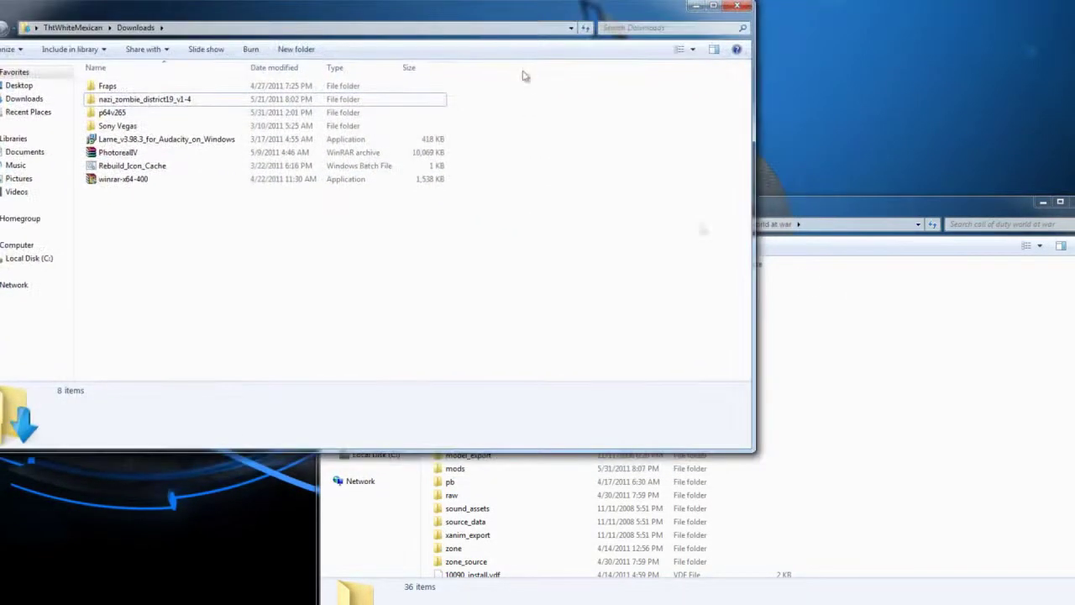
left_click(888, 220)
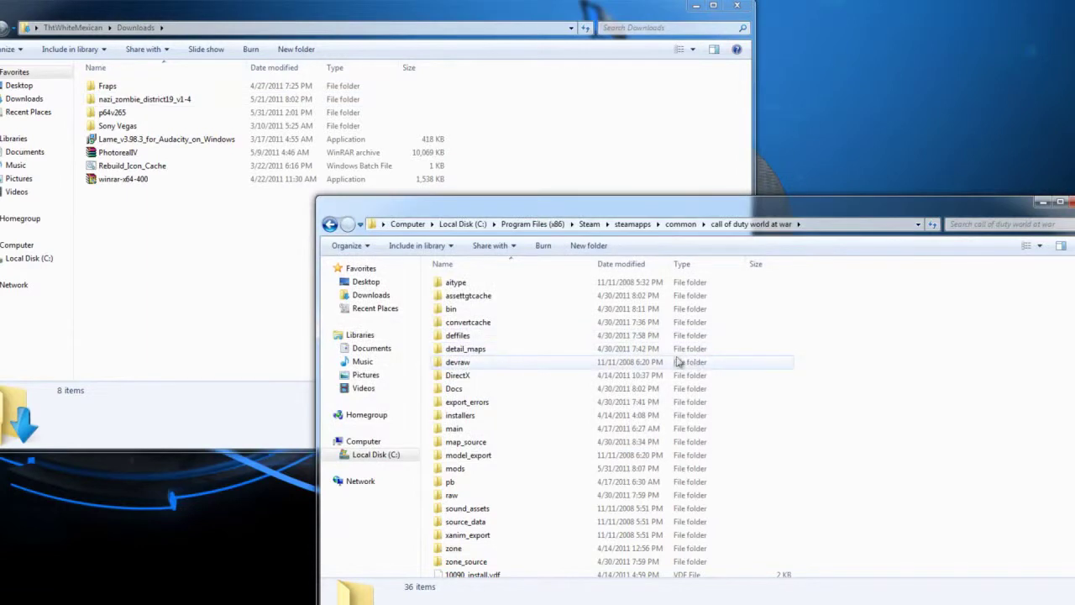
double_click(471, 473)
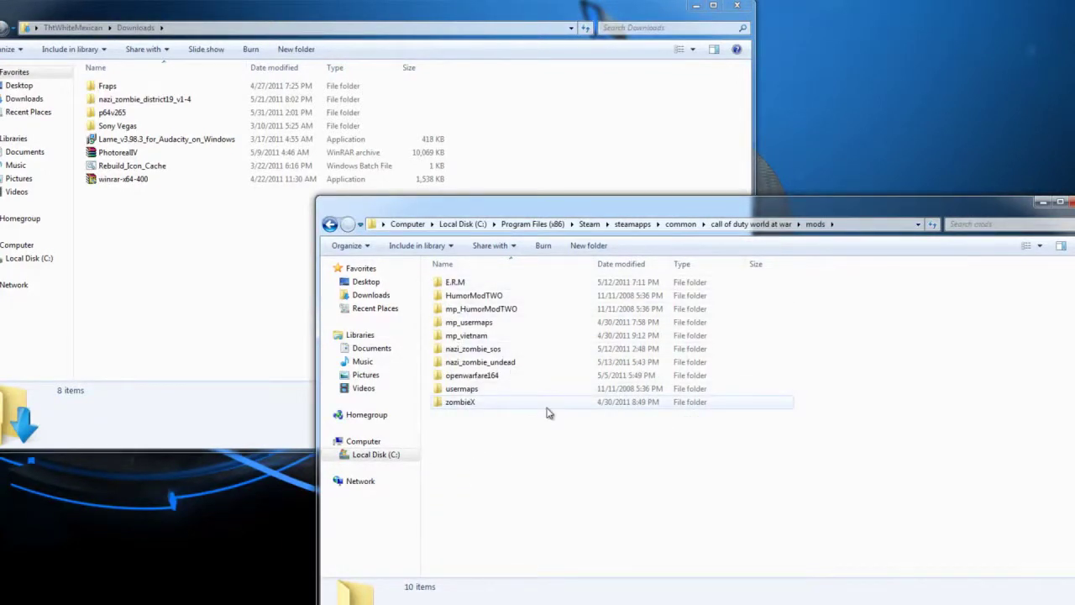
- Move the nazi_zombie_district19_v1-4 folder from Downloads into the mods folder and close both file windows
left_click_drag(144, 99, 516, 468)
left_click(209, 276)
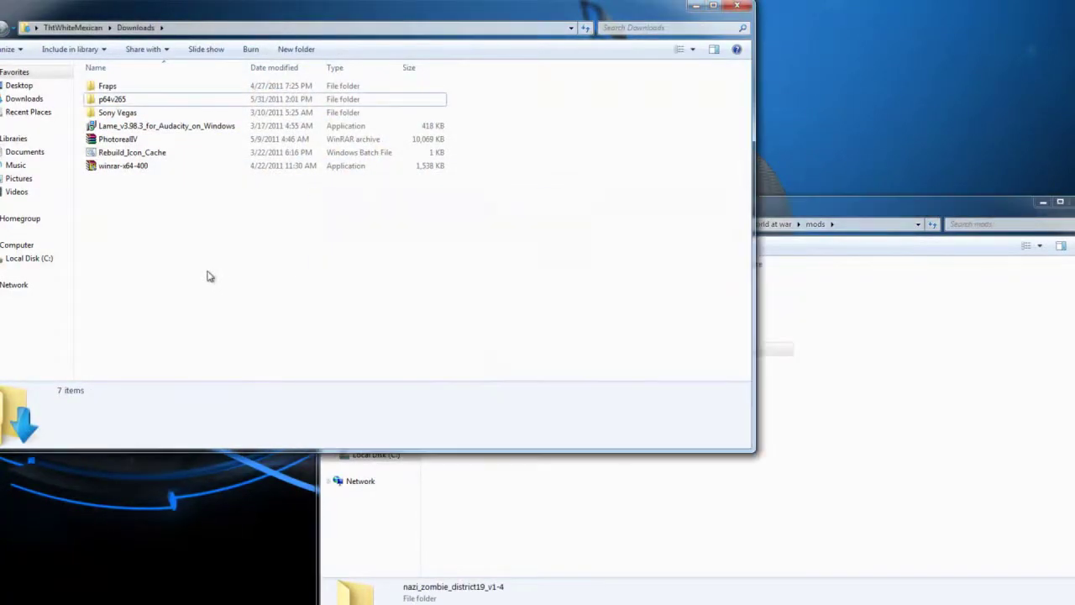
left_click(738, 6)
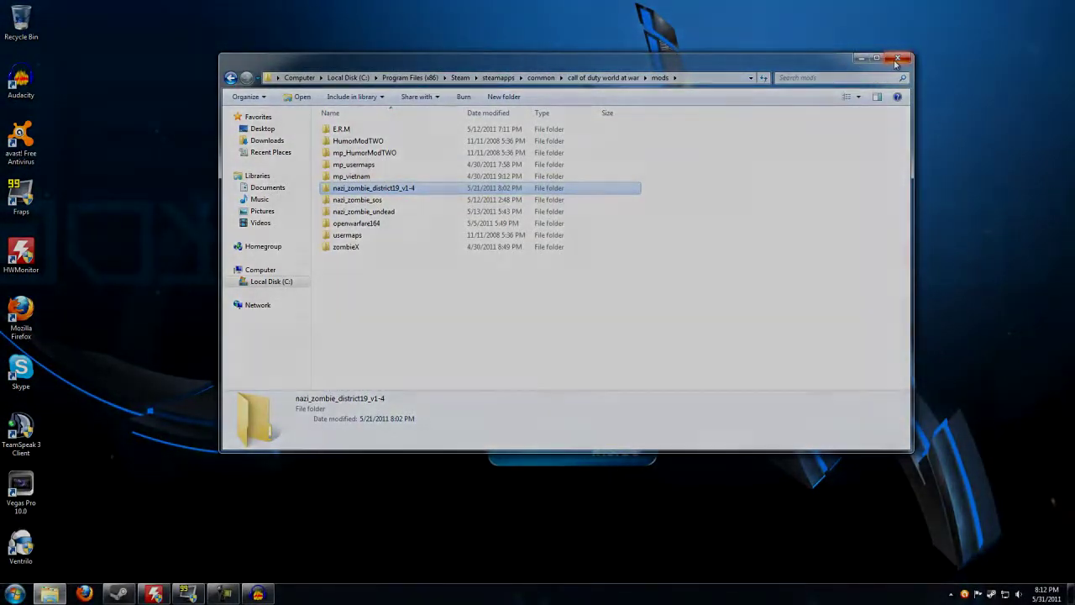
left_click(897, 58)
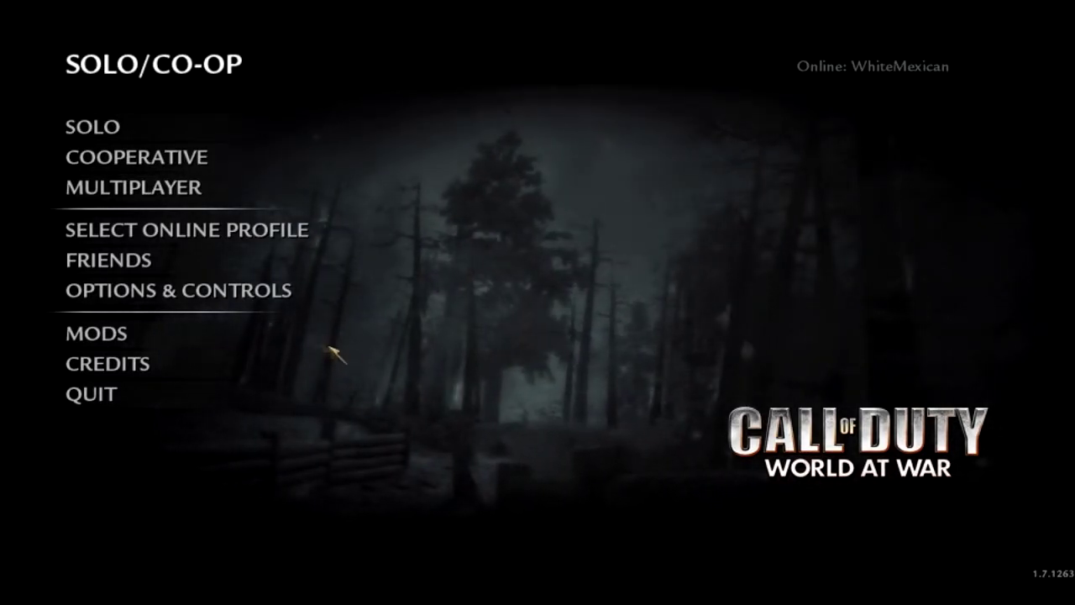
- Launch the nazi_zombie_district19_v1-4 mod from the game's list of installed mods
left_click(221, 341)
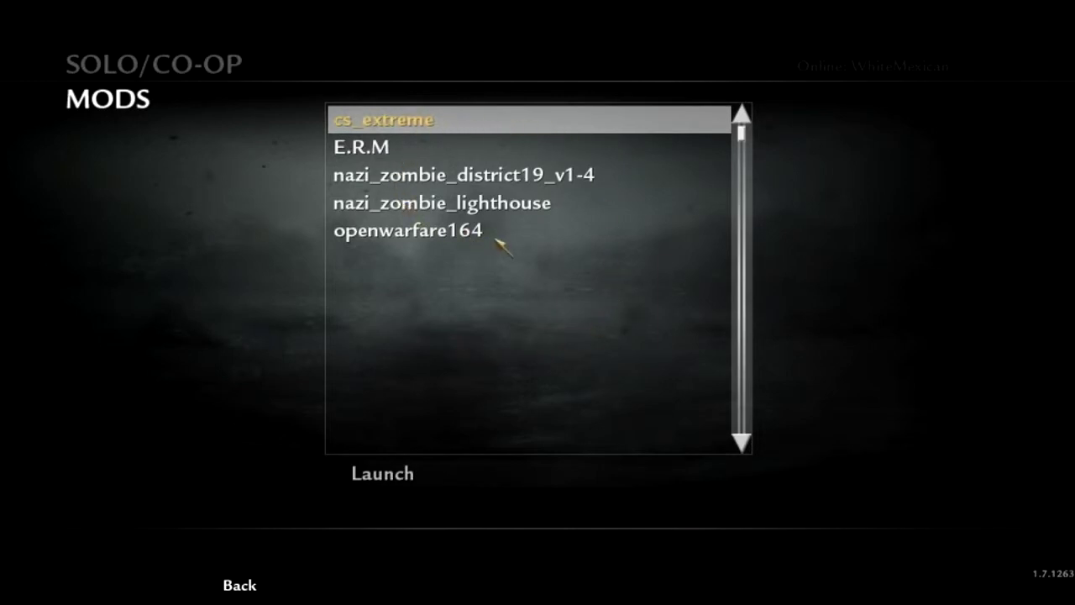
left_click(480, 179)
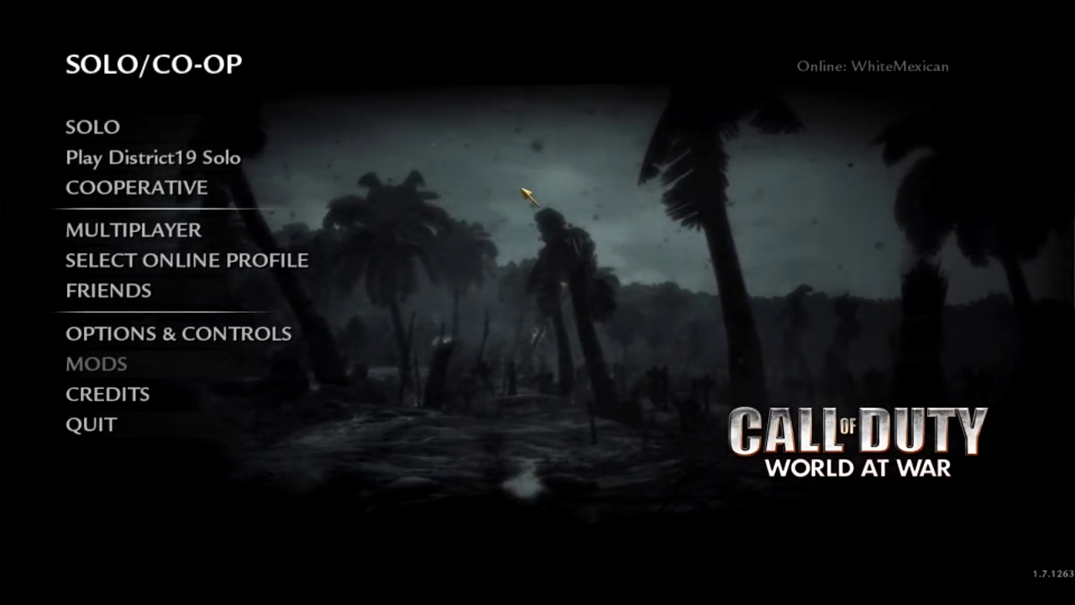
- Load the District 19 map by running the console command /map nazi_zombie_district19
key("grave")
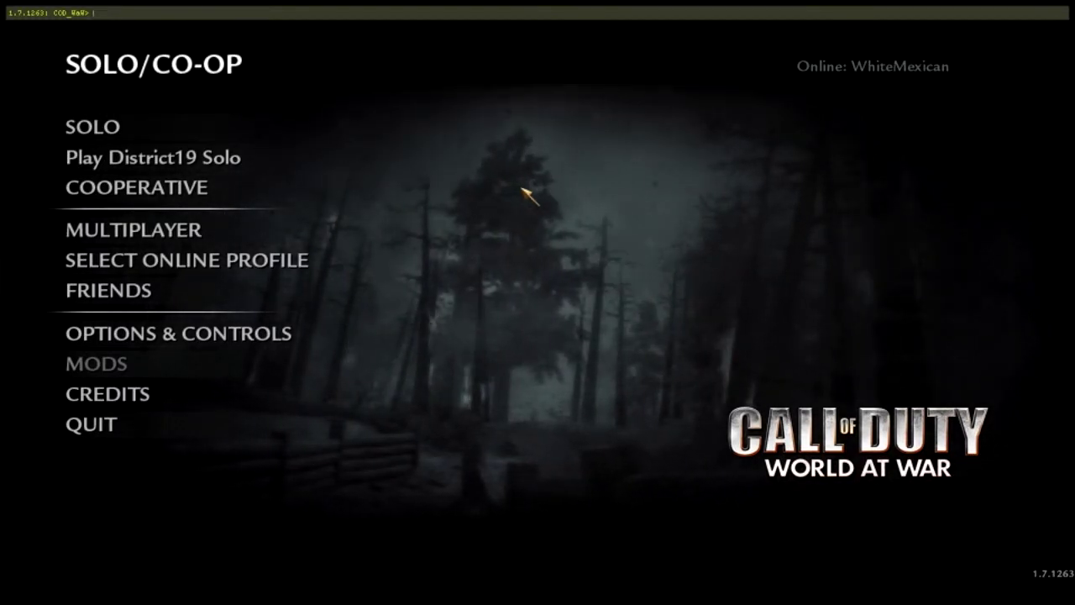
type("/")
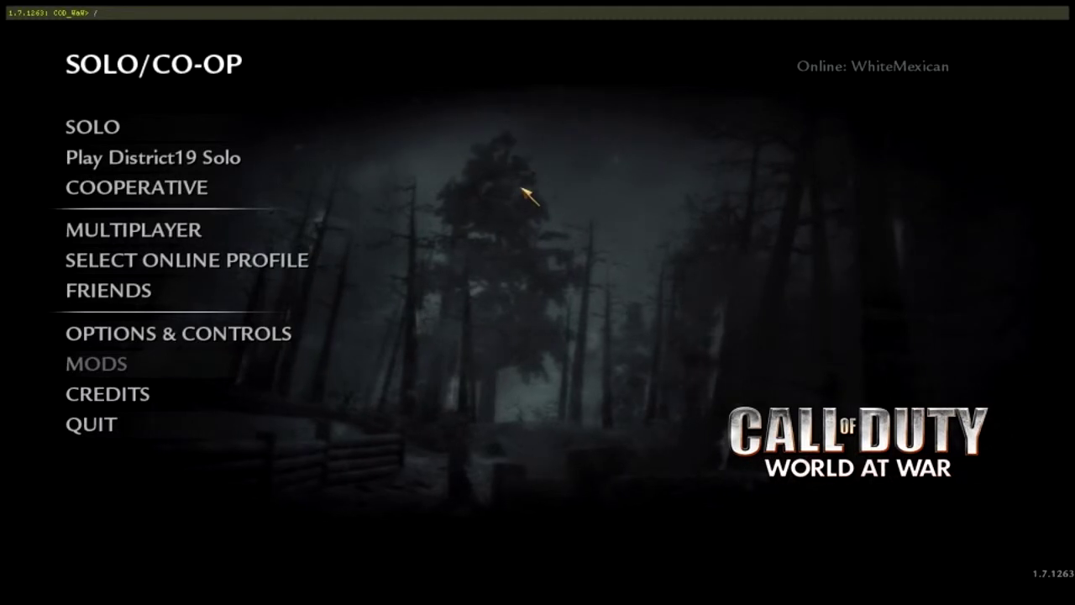
type("map")
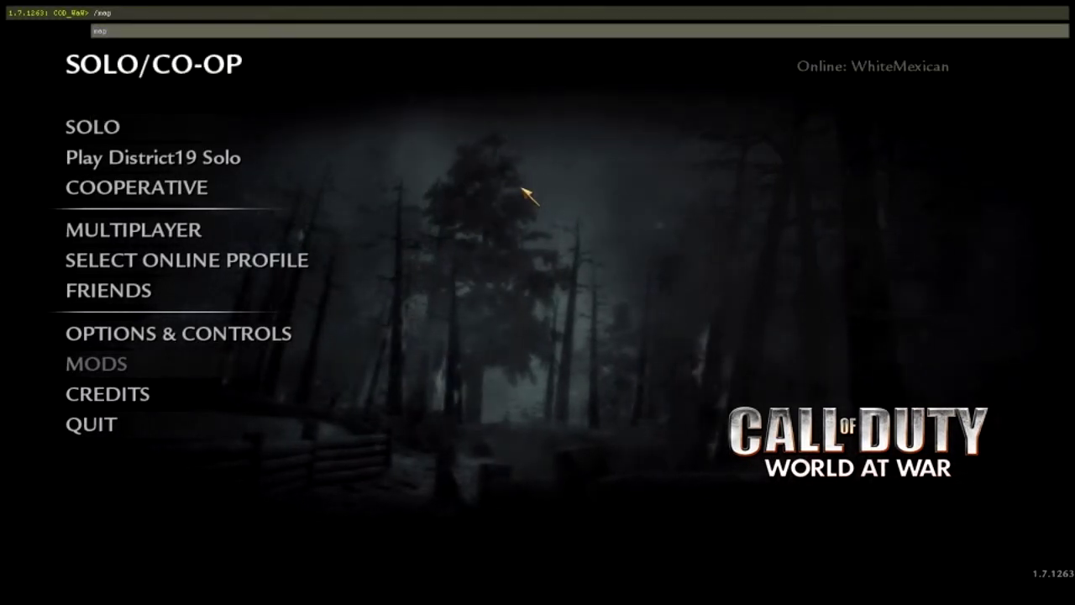
type(" nazi_z")
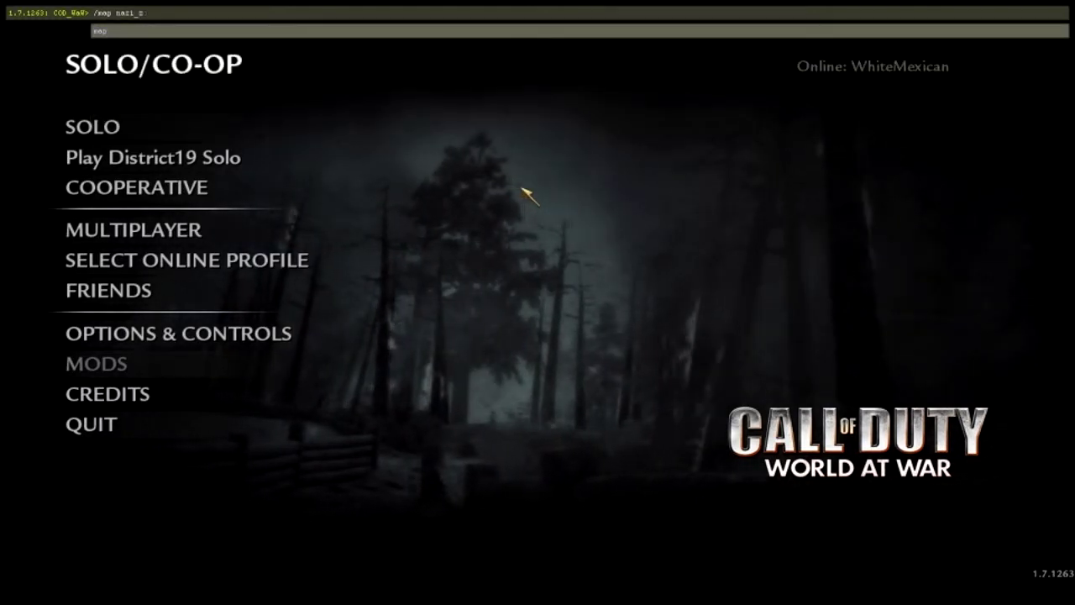
type("ombie_di")
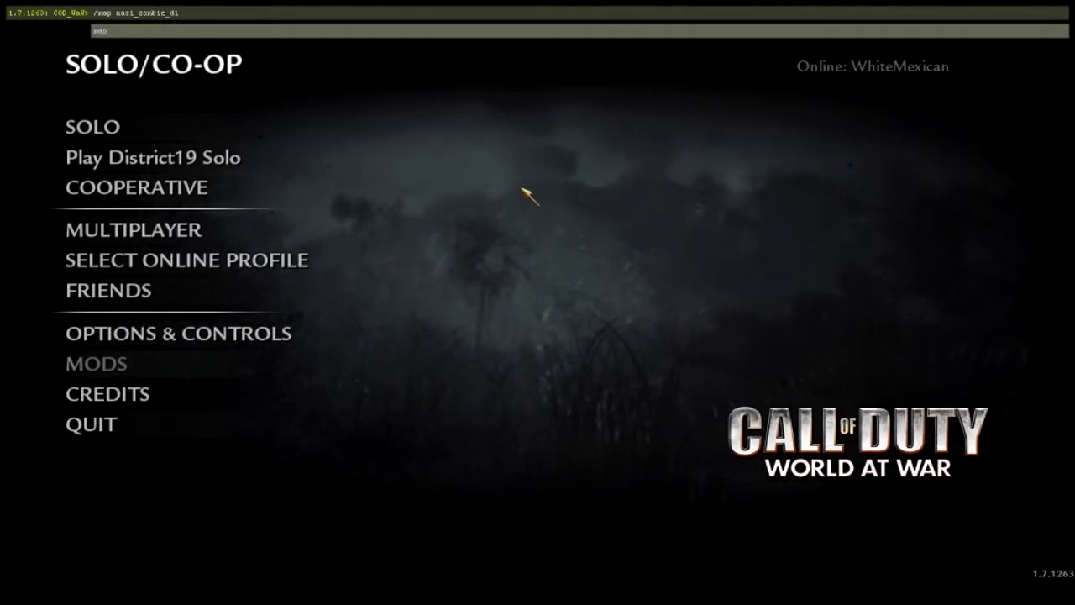
type("strict")
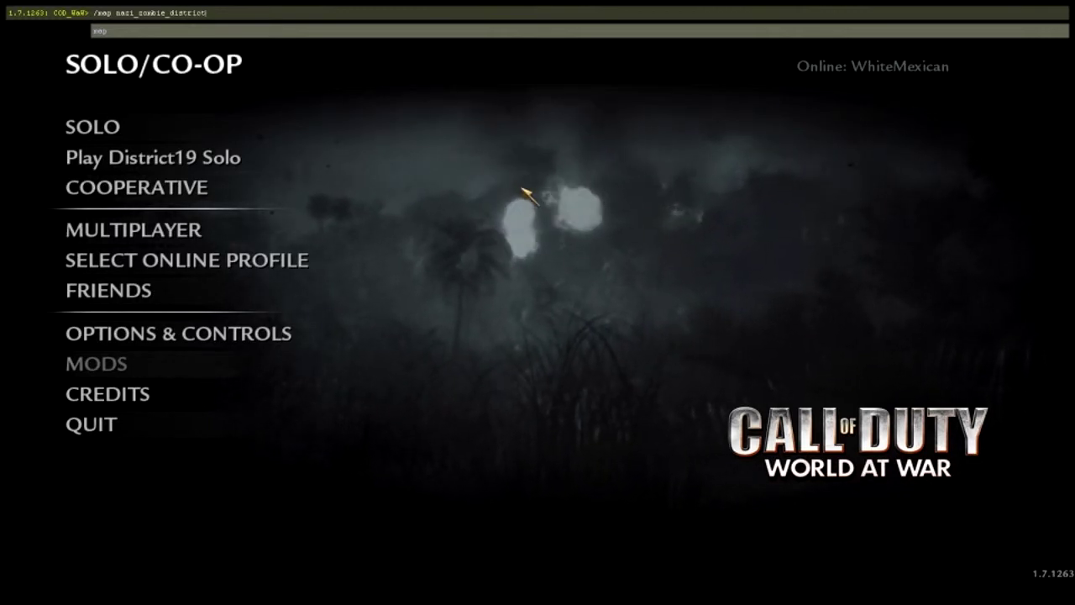
type("19")
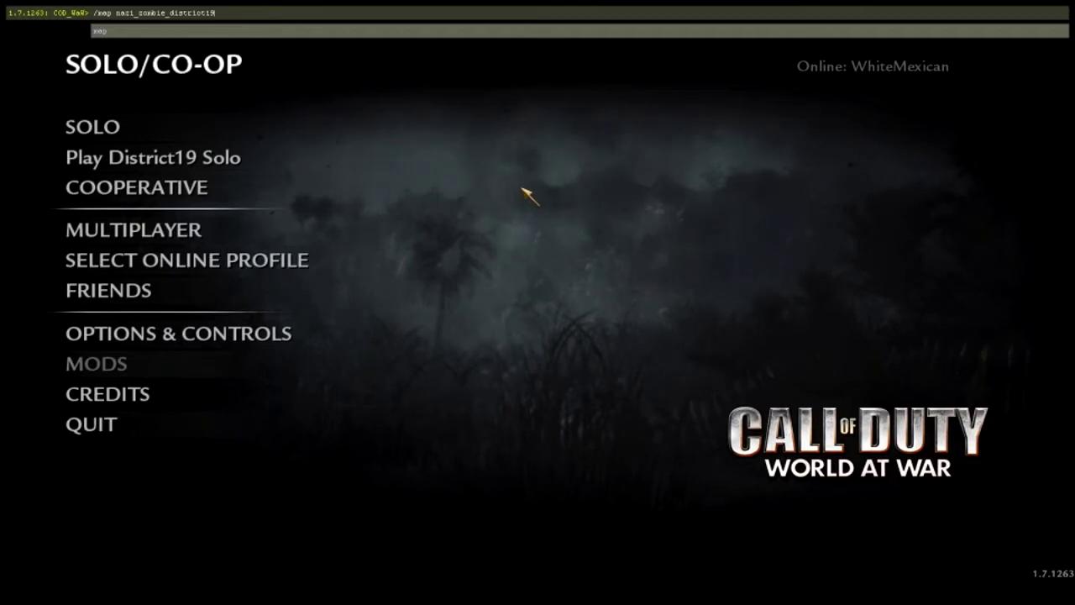
key("Return")
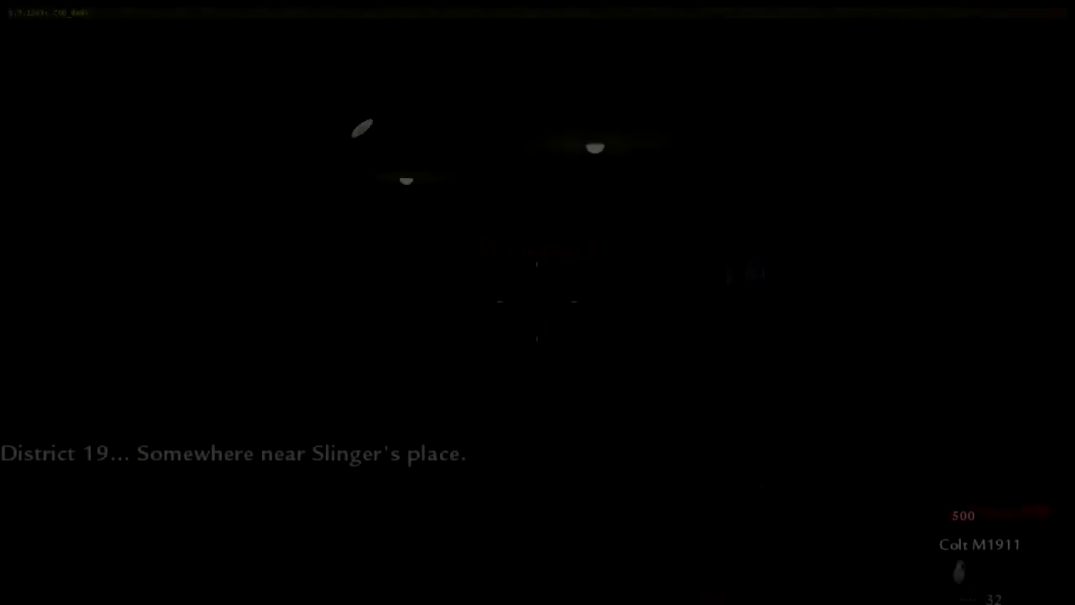
- Set the field of view with the console command cg_fov 80 and close the console
type("_fov 65")
key("Return")
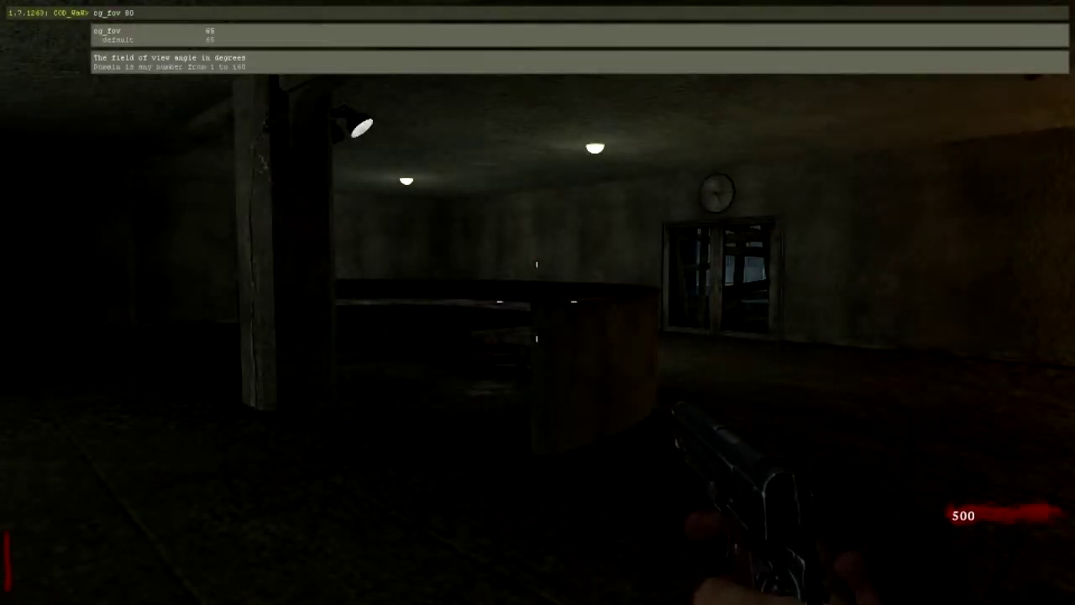
key("Return")
key("grave")
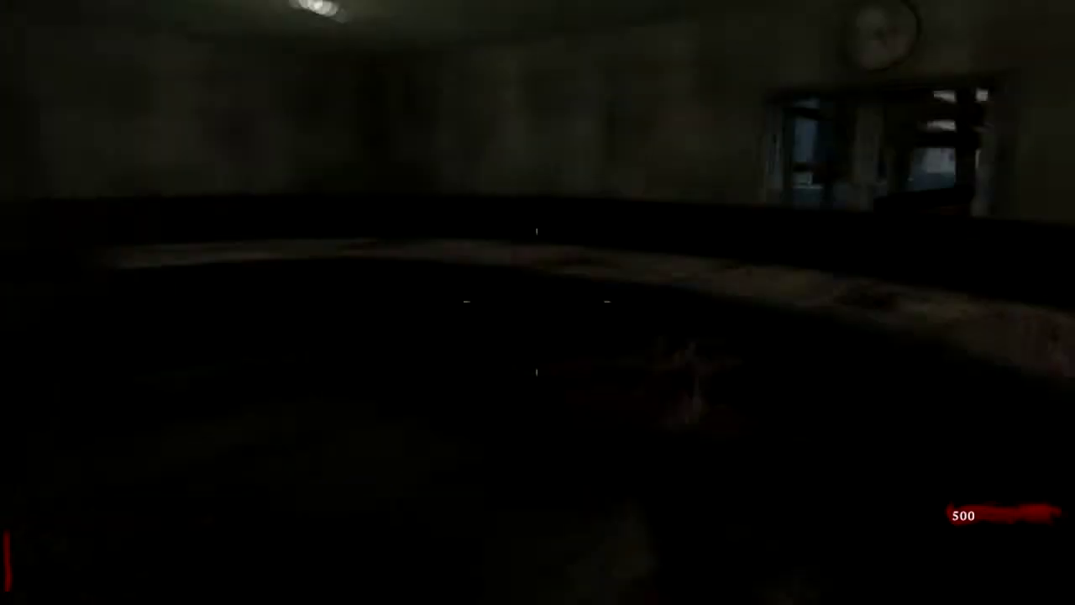
key("w")
key("w")
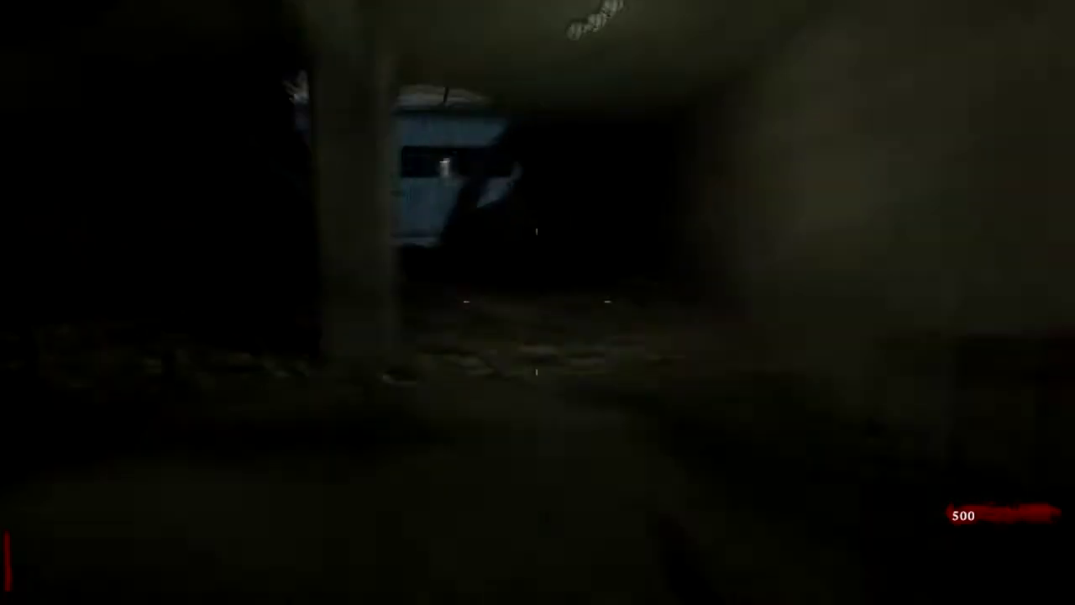
key("w")
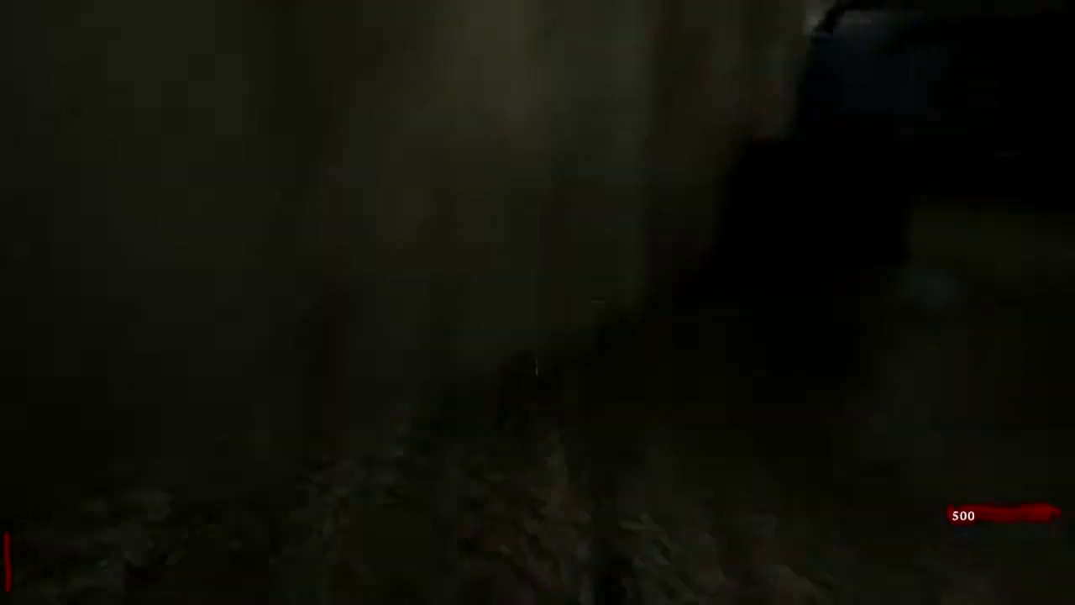
key("w")
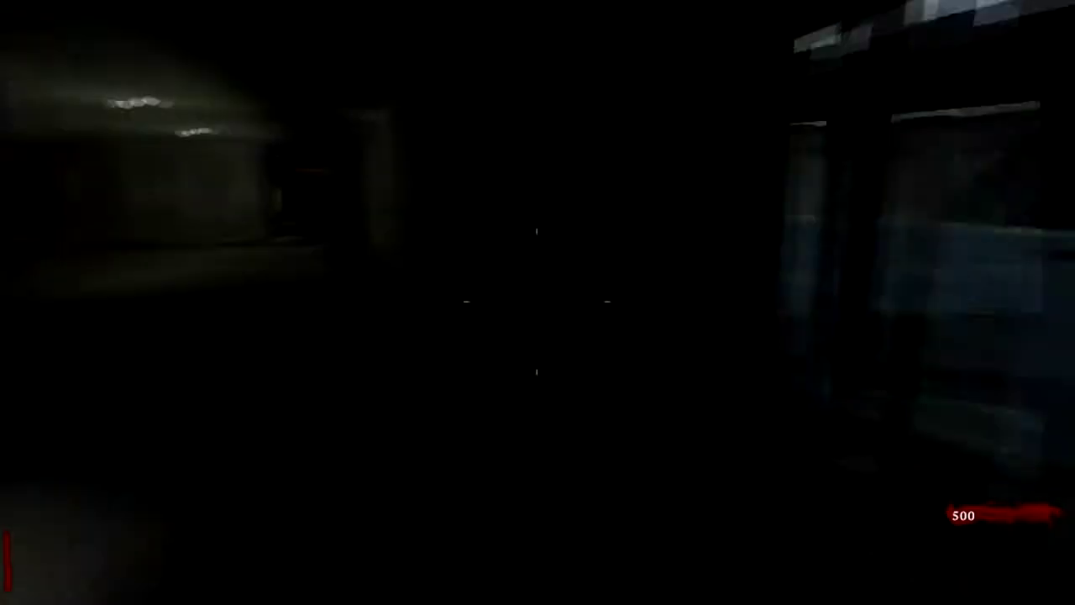
key("w")
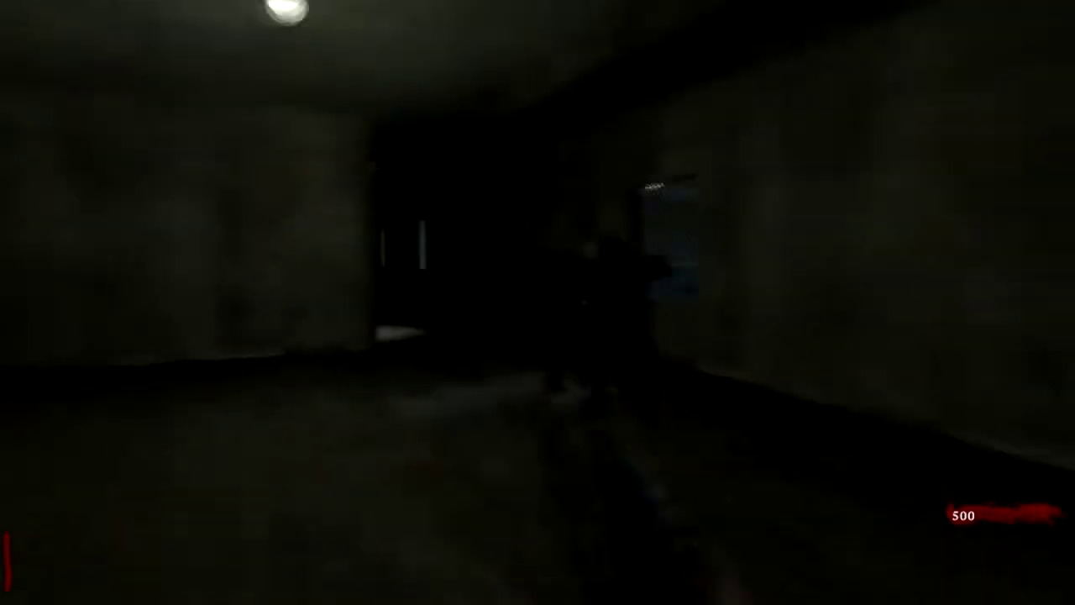
key("w")
left_click(538, 303)
left_click(537, 302)
left_click(538, 302)
key("v")
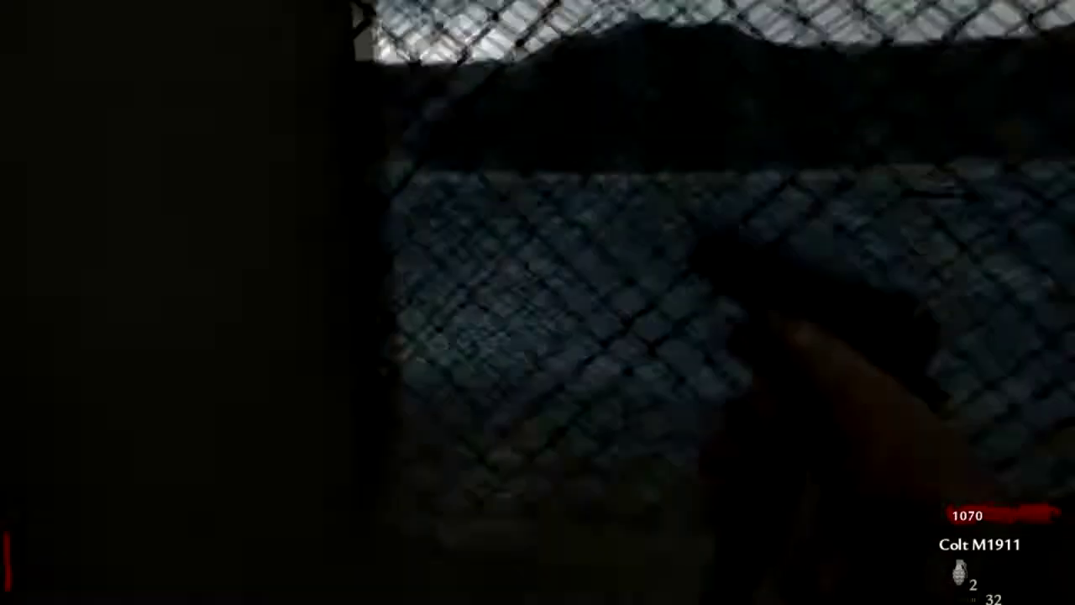
key("w")
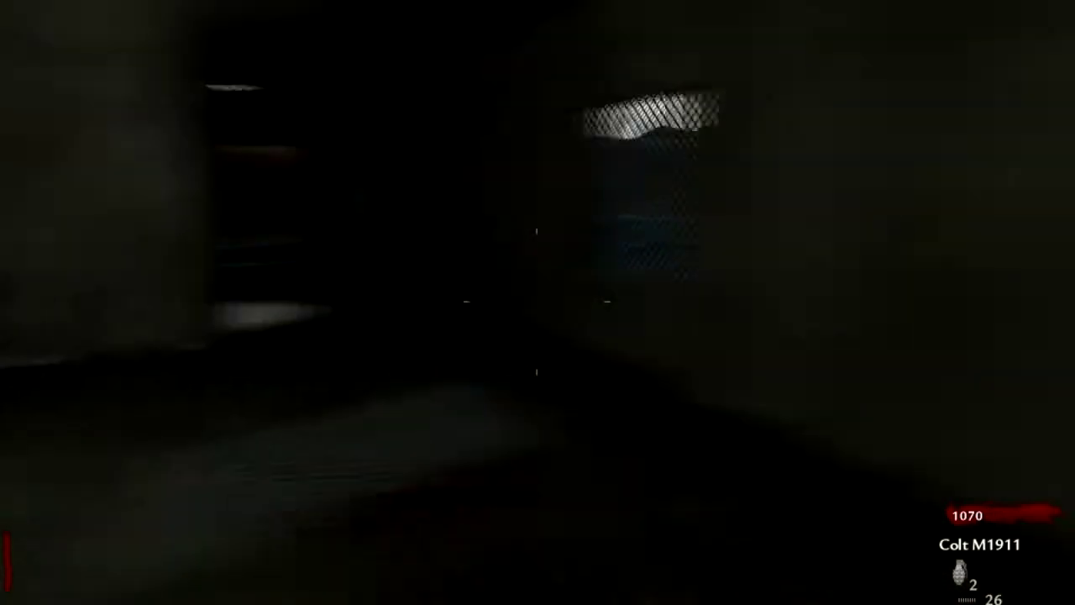
key("w")
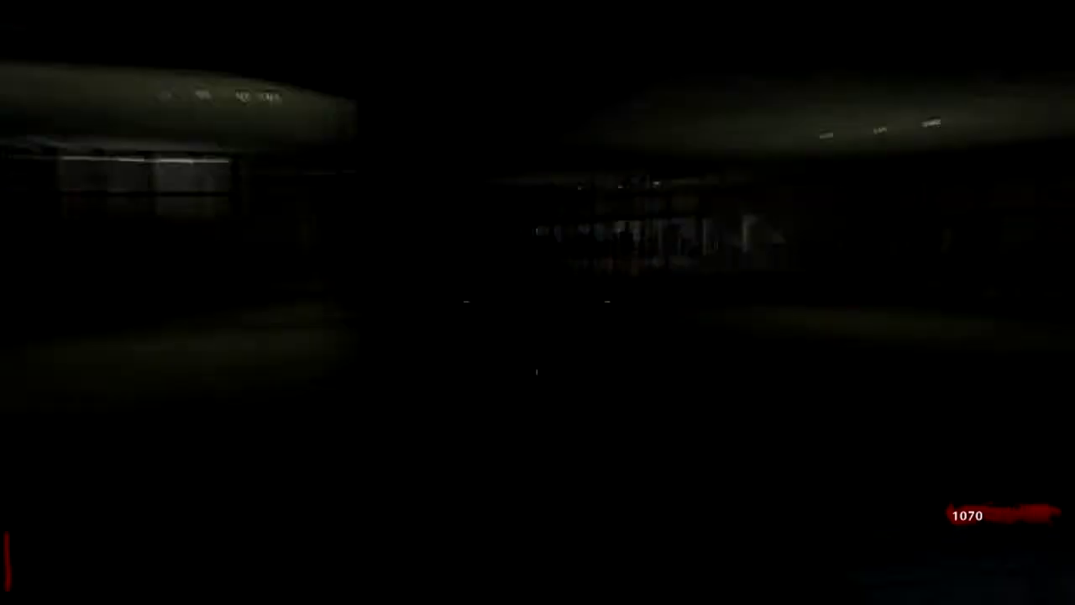
key("r")
key("w")
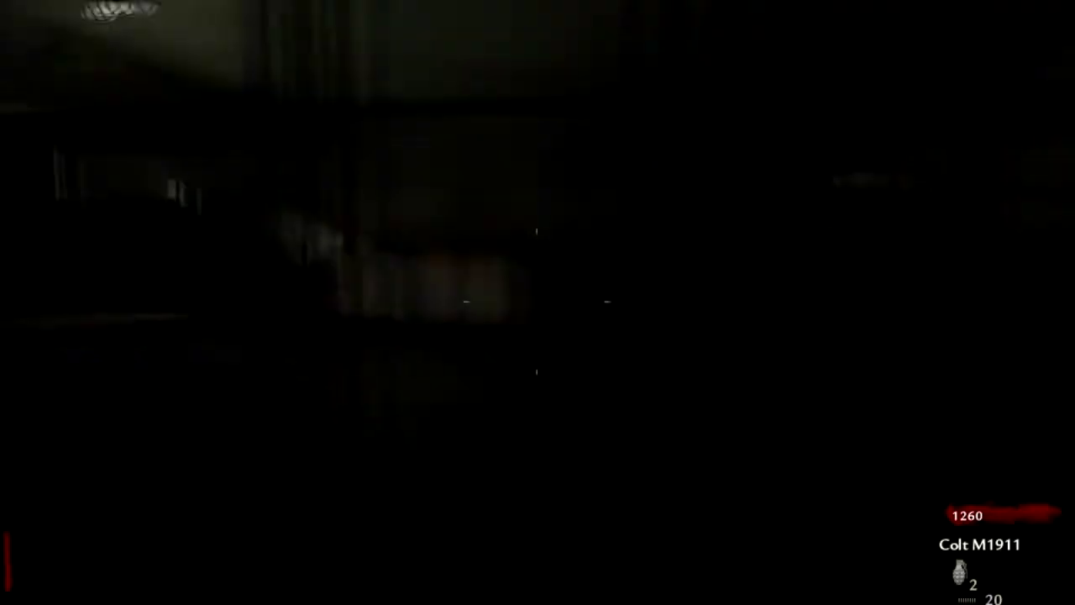
key("e")
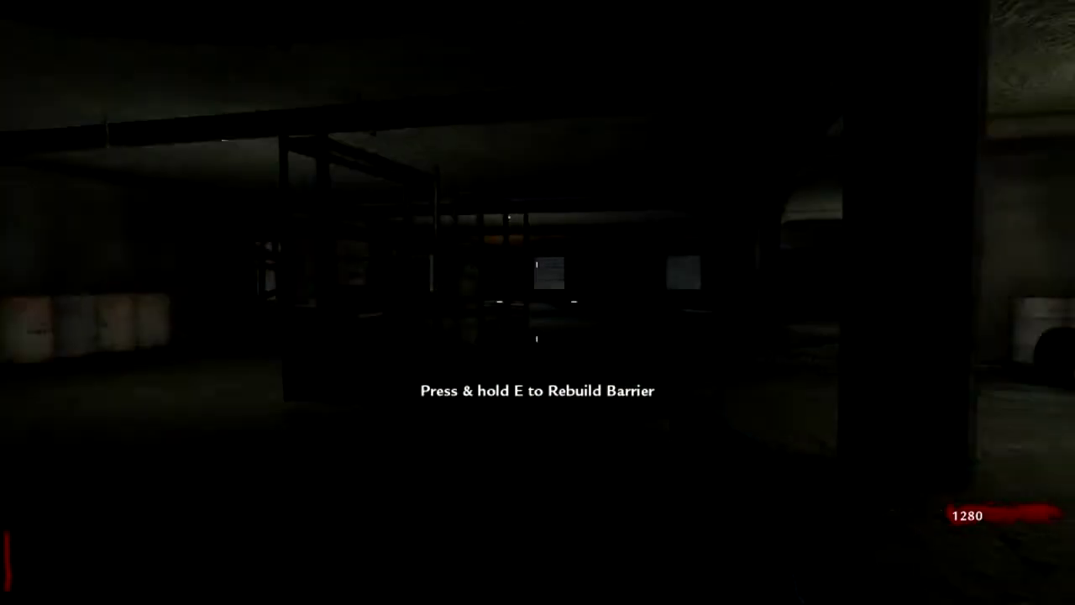
key("w")
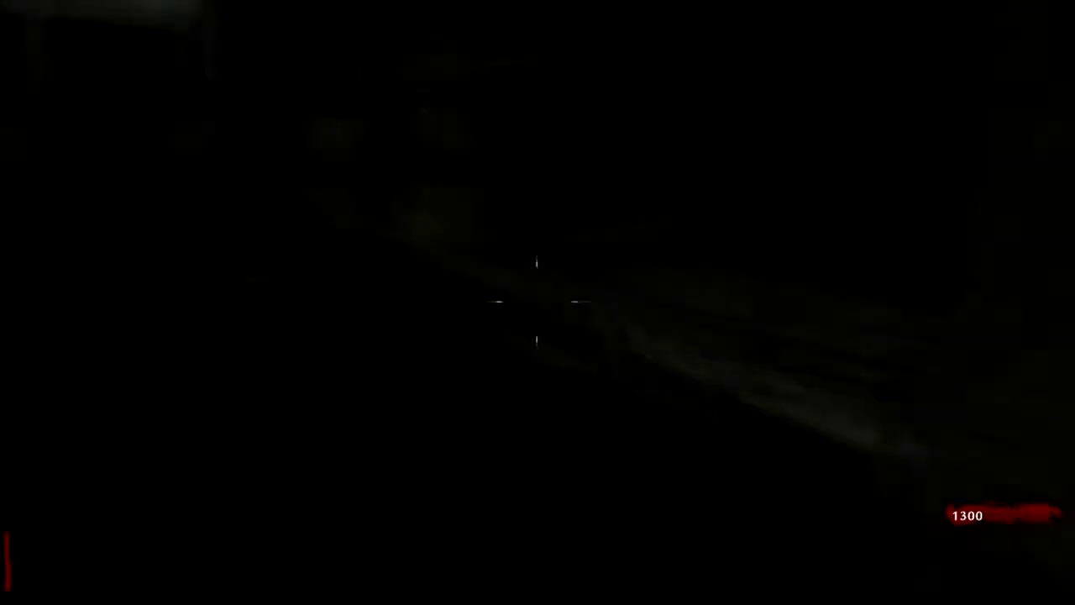
key("w")
right_click(536, 302)
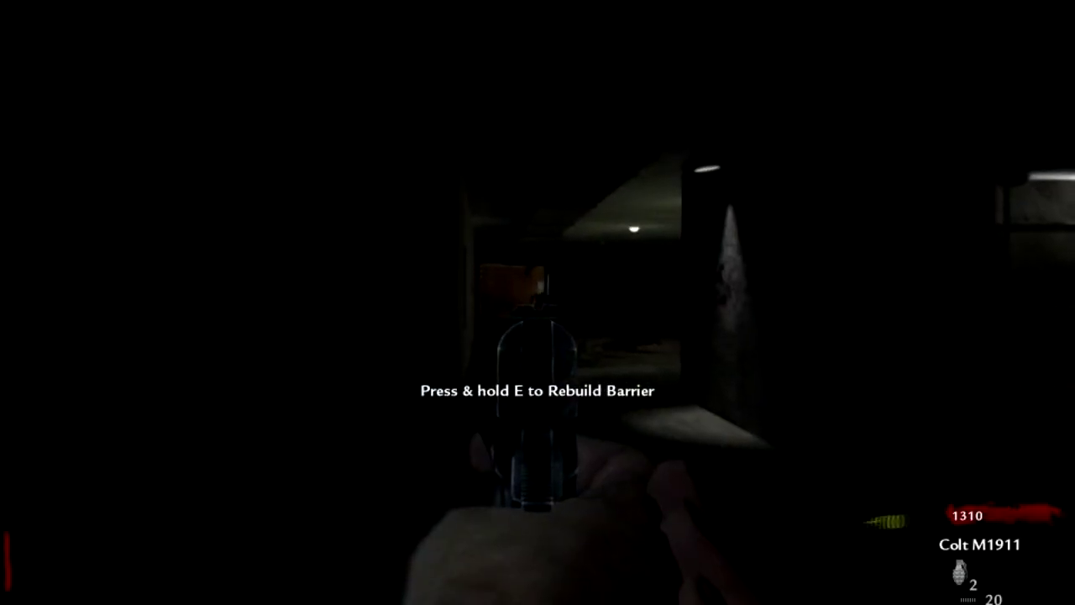